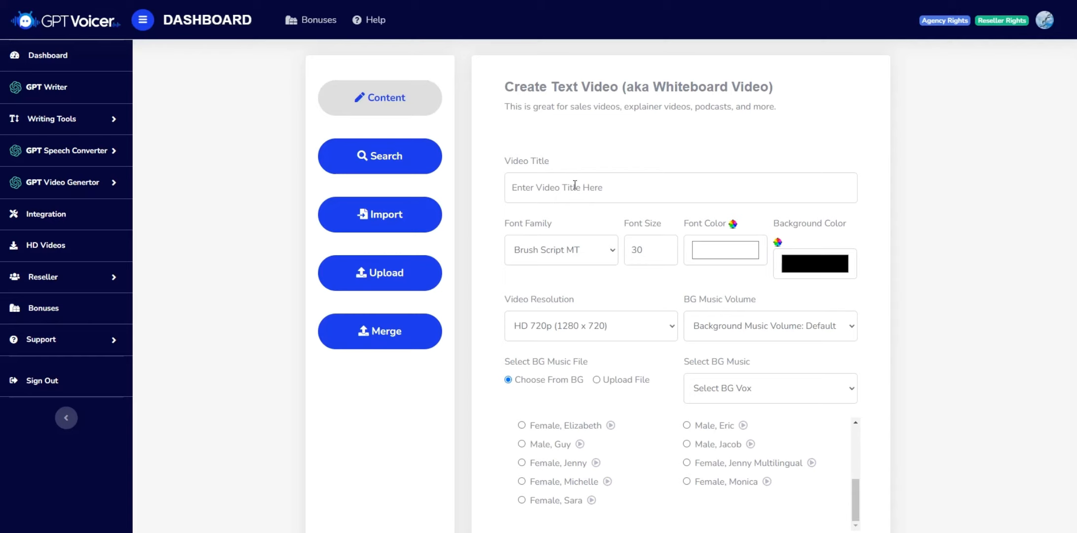
# Step: Title the video "Blackboard Video" and set its font family to Verdana
pyautogui.click(589, 199)
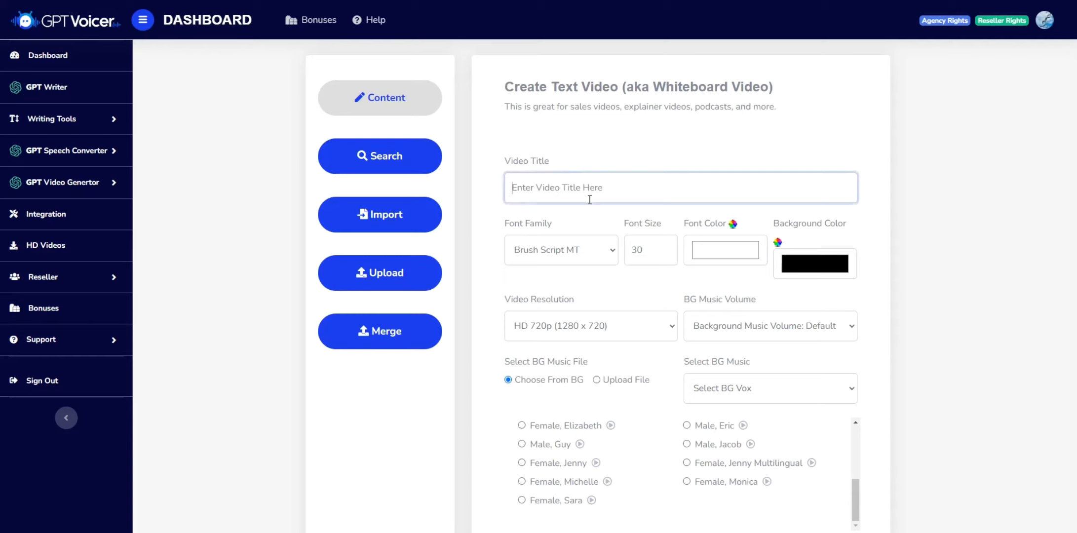
pyautogui.write('Blackboard Video')
pyautogui.click(588, 255)
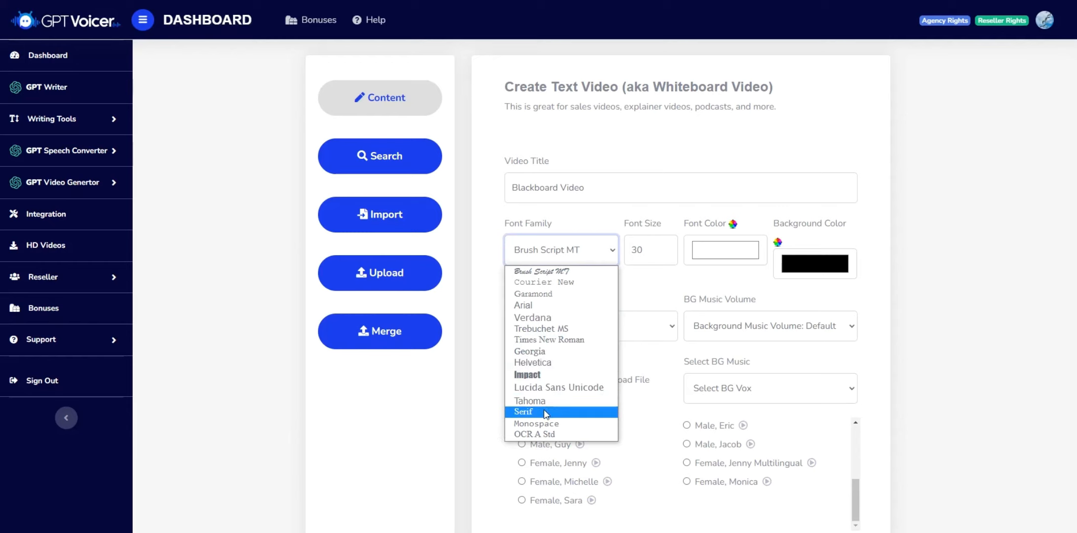
pyautogui.click(533, 322)
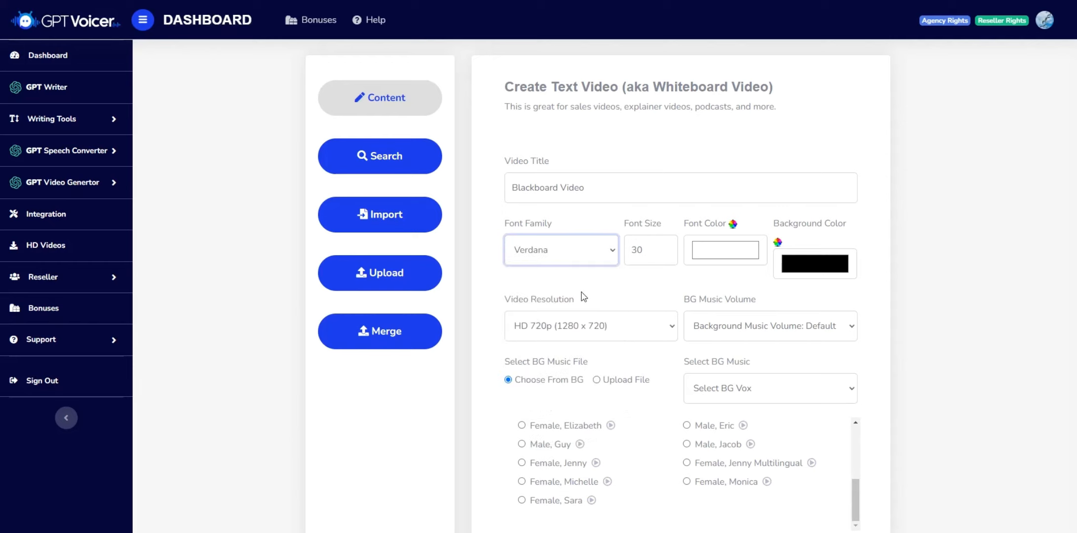
# Step: Set the video resolution to Full HD 1080p (1920 x 1080)
pyautogui.click(588, 329)
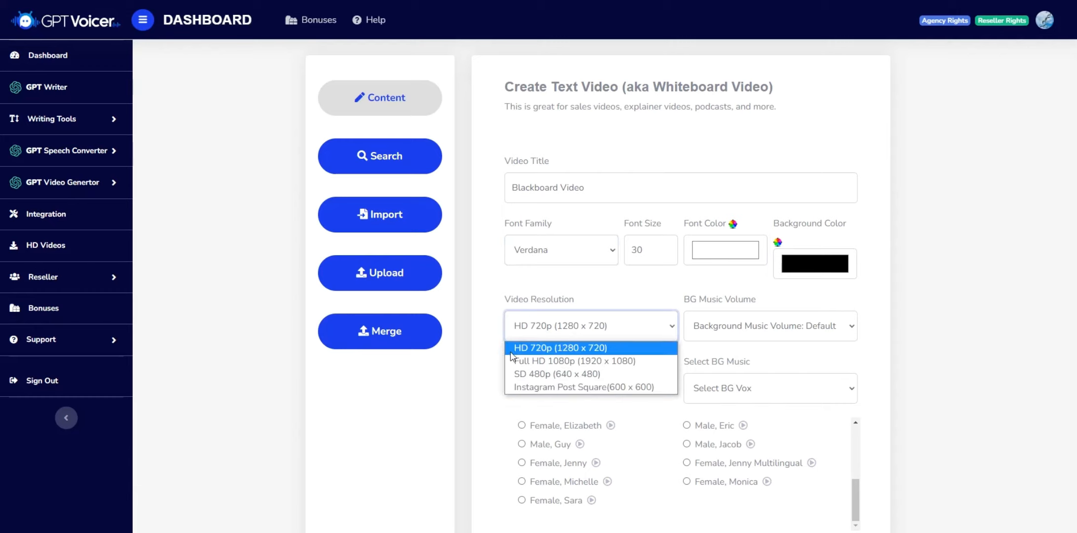
pyautogui.click(585, 361)
pyautogui.click(676, 367)
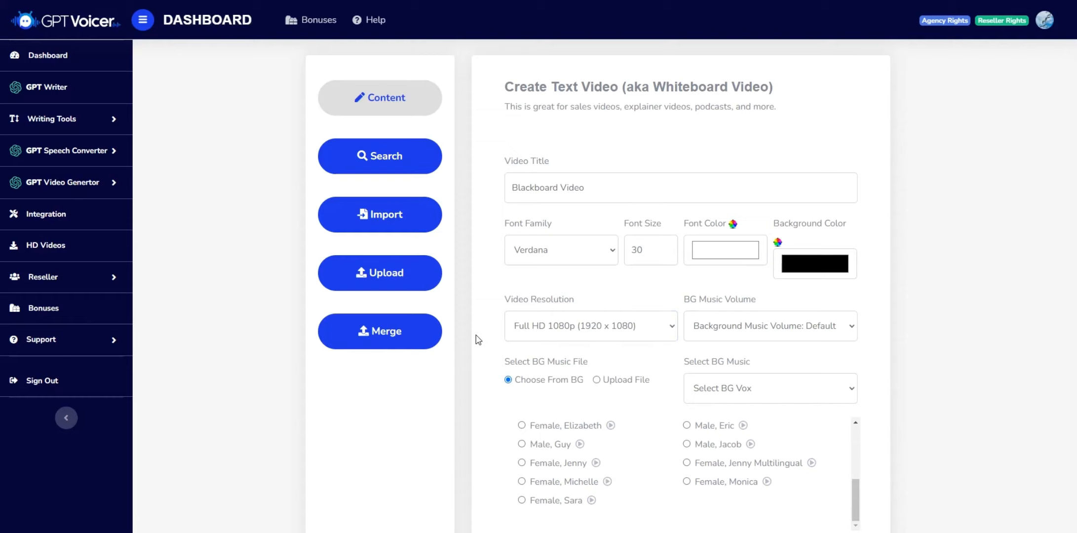
# Step: Examine the suggested words per line for each resolution and font size, including the sizes marked ideal for most videos
pyautogui.scroll(-5, 479, 339)
pyautogui.scroll(-5, 477, 339)
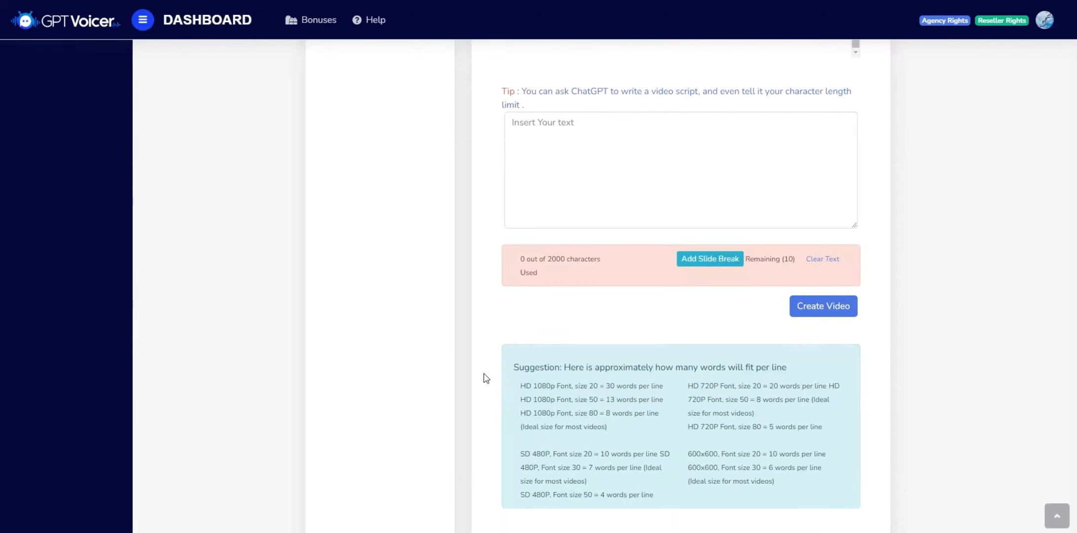
pyautogui.moveTo(510, 355); pyautogui.dragTo(817, 492)
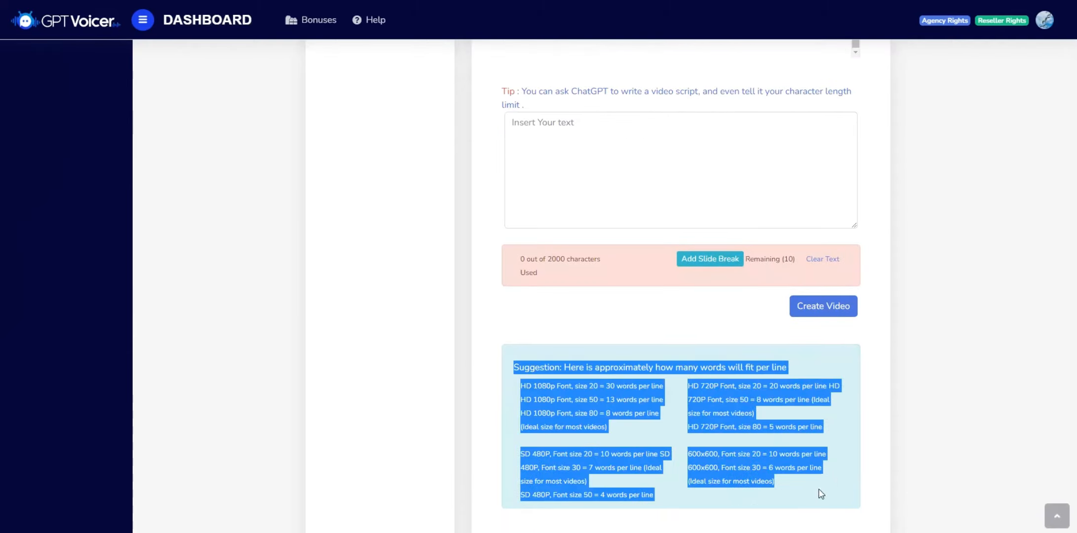
pyautogui.click(548, 503)
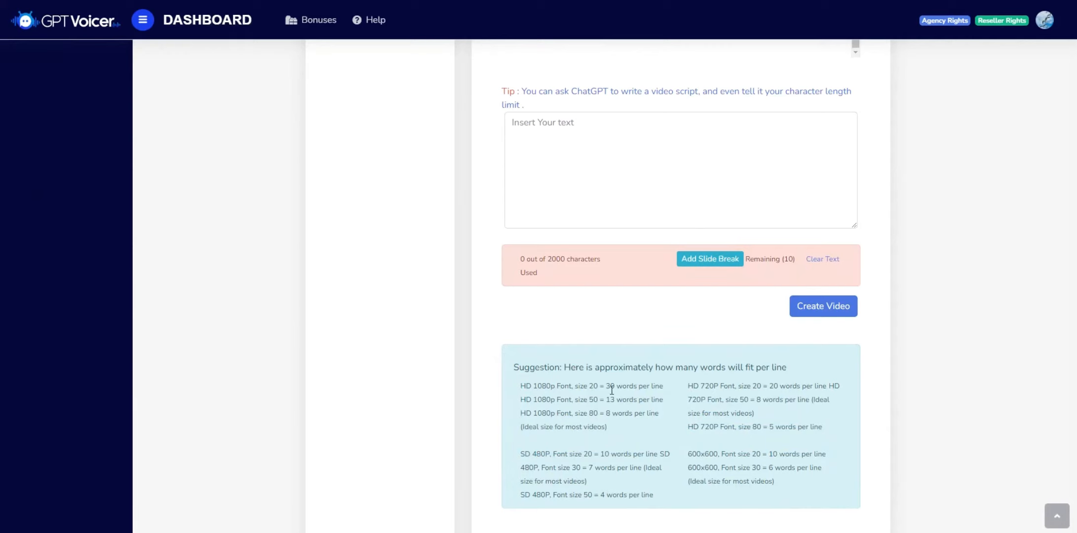
pyautogui.moveTo(607, 386); pyautogui.dragTo(678, 393)
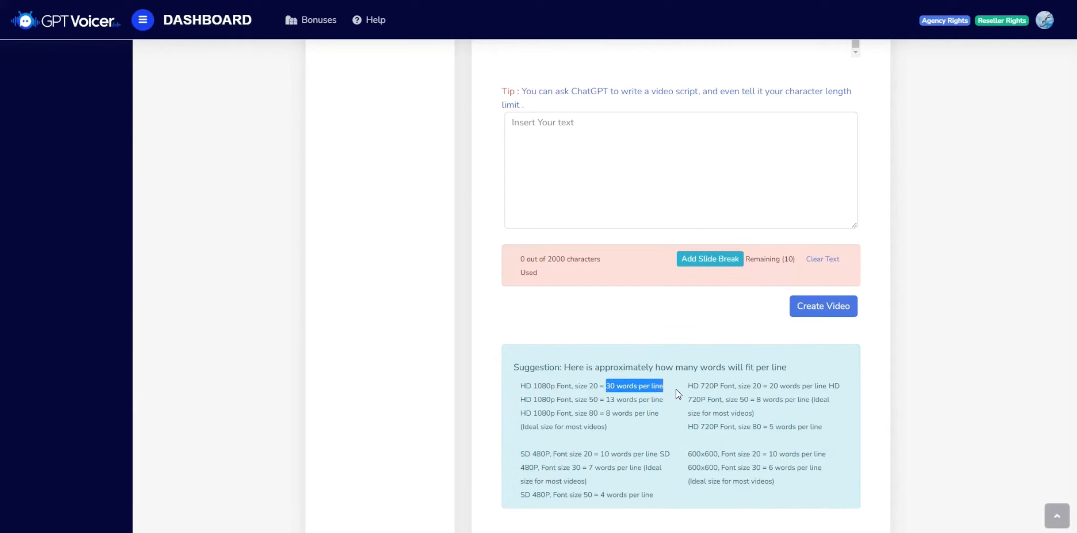
pyautogui.click(677, 393)
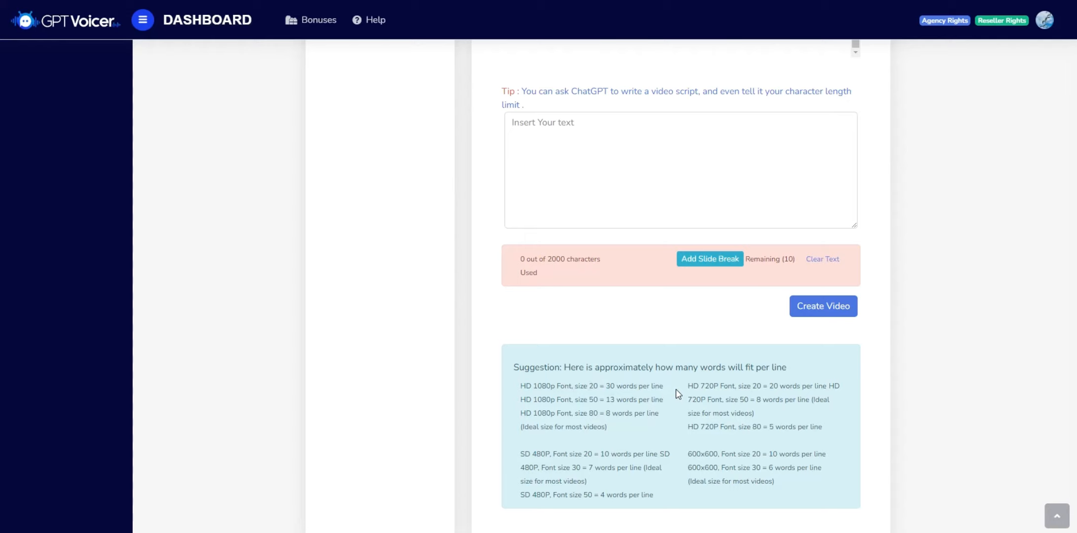
pyautogui.doubleClick(594, 386)
pyautogui.doubleClick(594, 400)
pyautogui.moveTo(606, 399); pyautogui.dragTo(664, 400)
pyautogui.click(546, 396)
pyautogui.moveTo(588, 414); pyautogui.dragTo(663, 414)
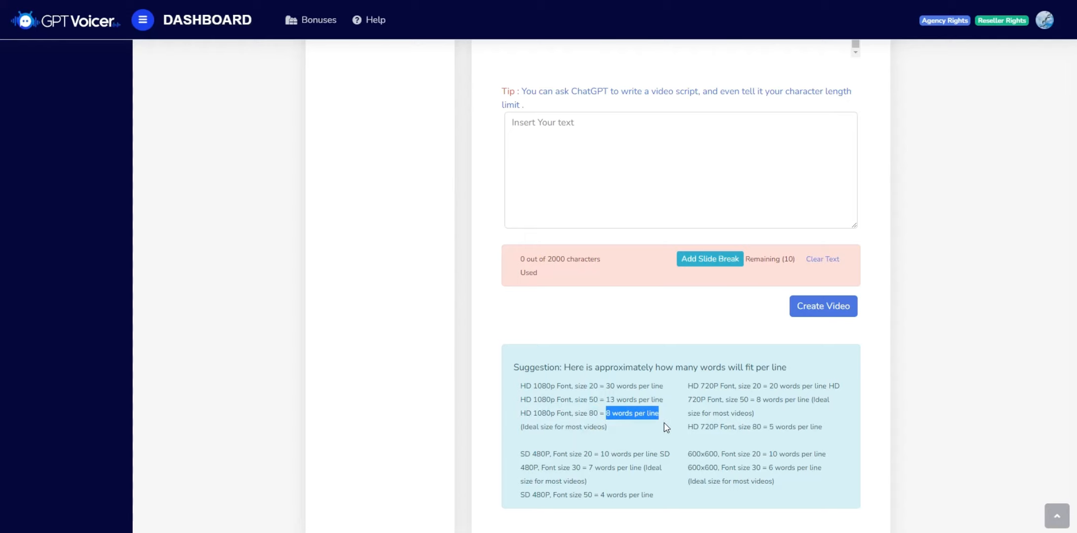
pyautogui.click(616, 435)
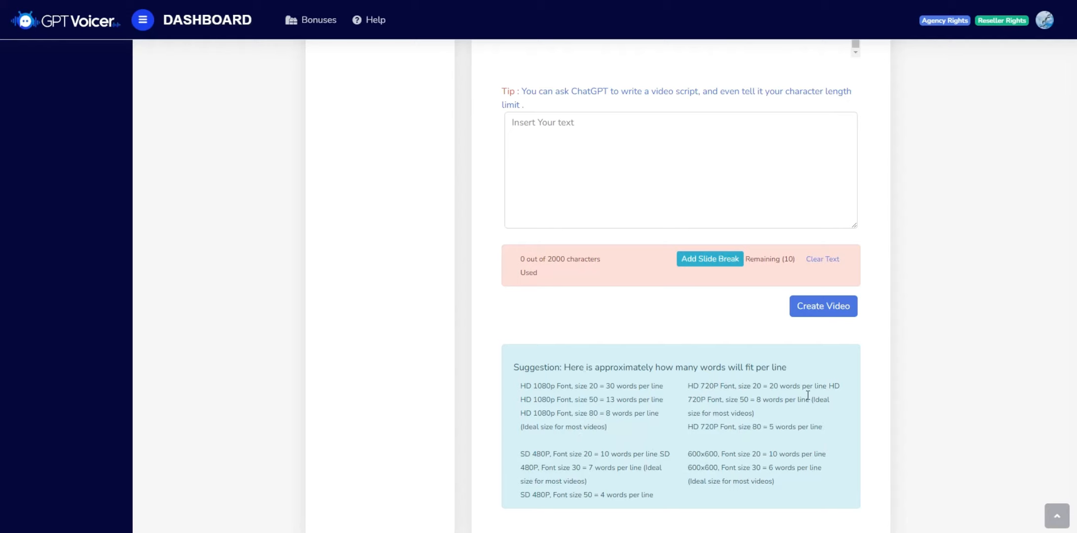
pyautogui.moveTo(812, 400); pyautogui.dragTo(815, 420)
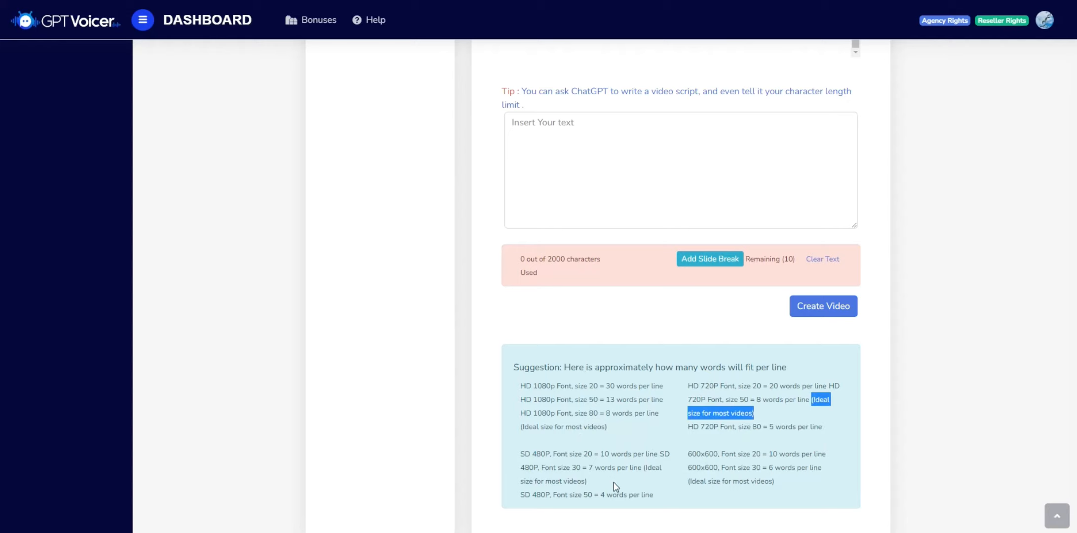
pyautogui.moveTo(643, 467); pyautogui.dragTo(646, 494)
pyautogui.click(596, 482)
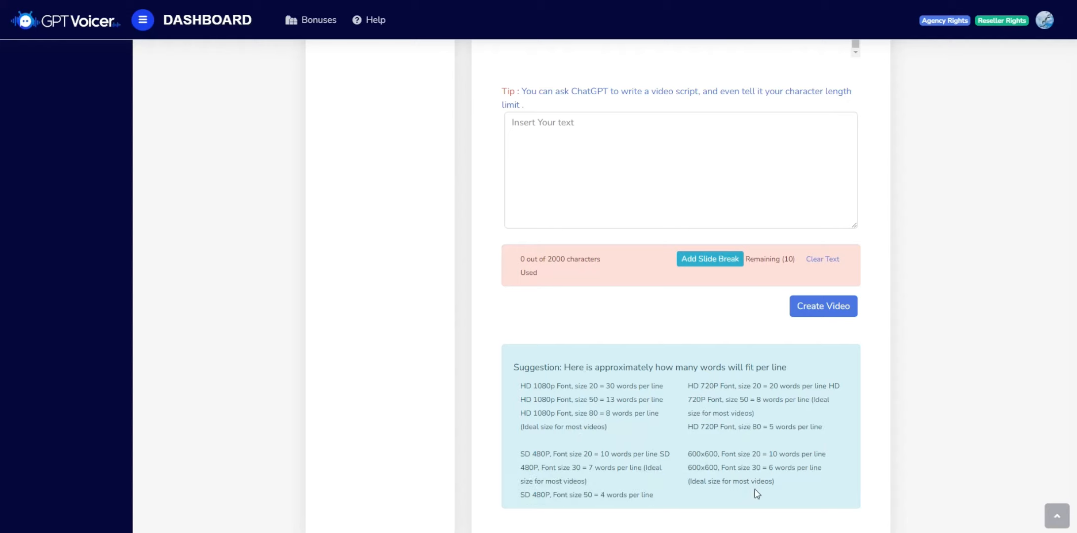
pyautogui.moveTo(516, 353); pyautogui.dragTo(830, 483)
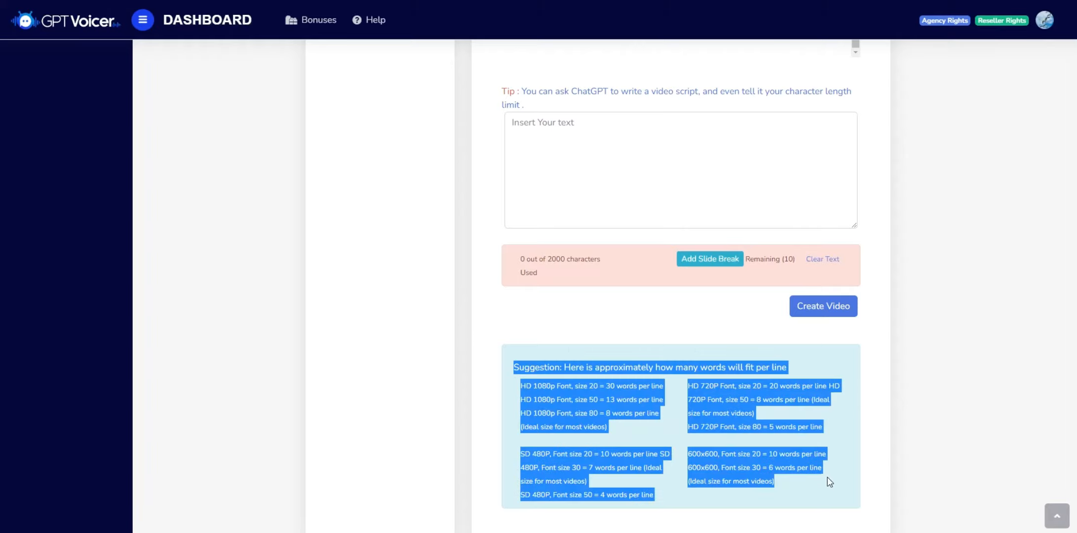
pyautogui.click(687, 502)
# Step: Set the video text's font size to 75
pyautogui.scroll(8, 589, 358)
pyautogui.scroll(2, 534, 329)
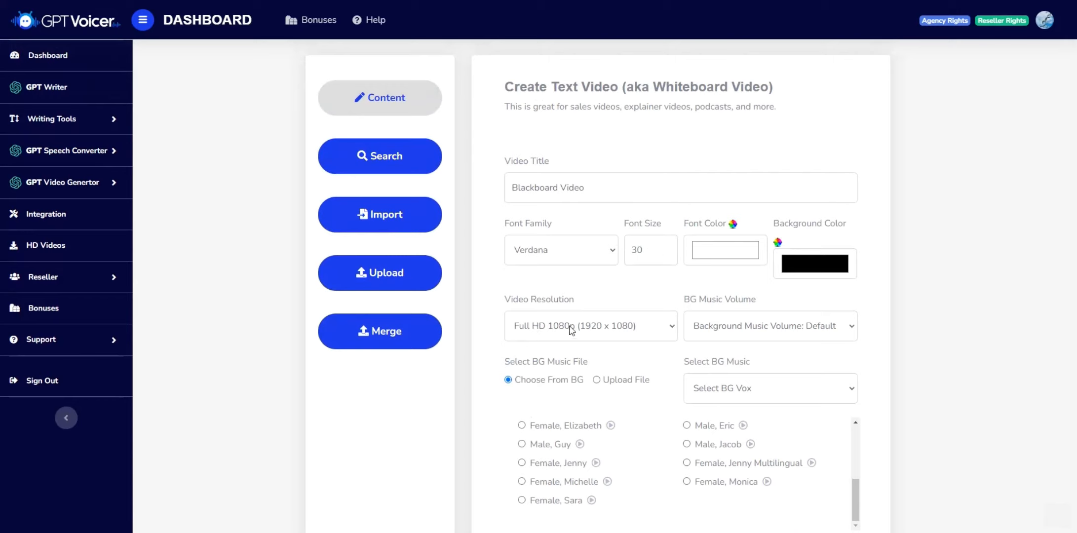
pyautogui.scroll(-8, 489, 303)
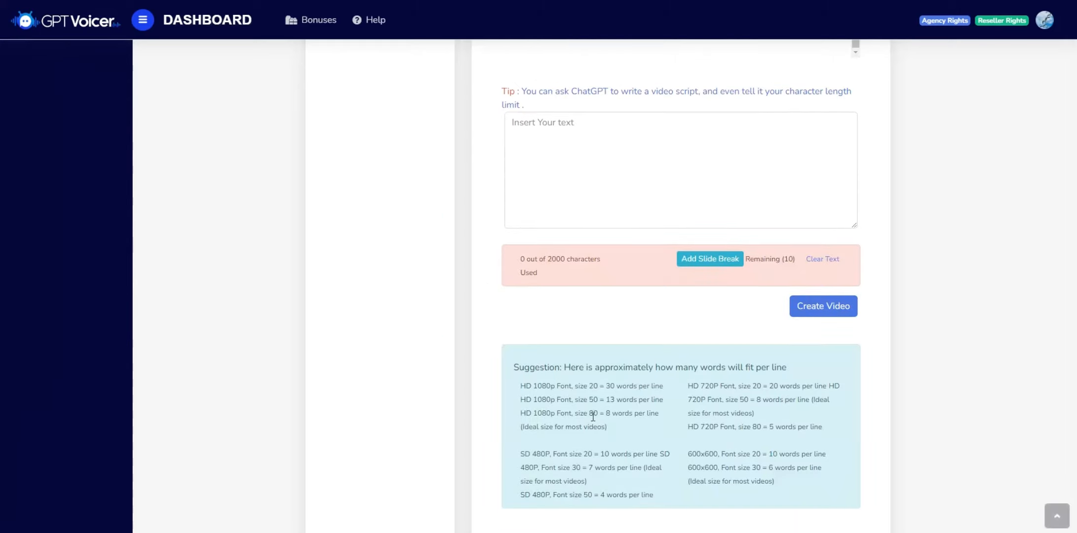
pyautogui.scroll(8, 522, 252)
pyautogui.scroll(2, 521, 252)
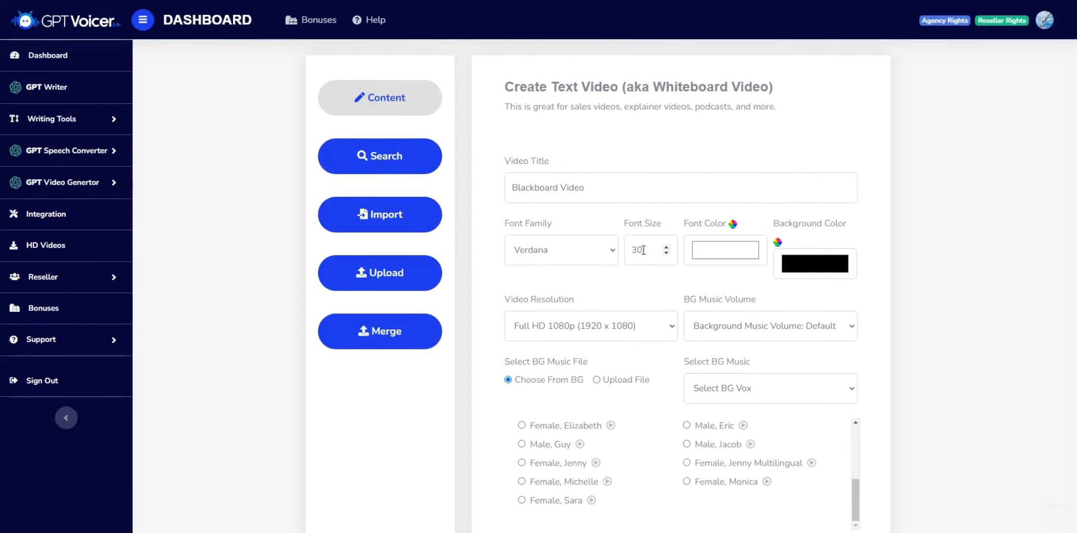
pyautogui.doubleClick(630, 250)
pyautogui.write('75')
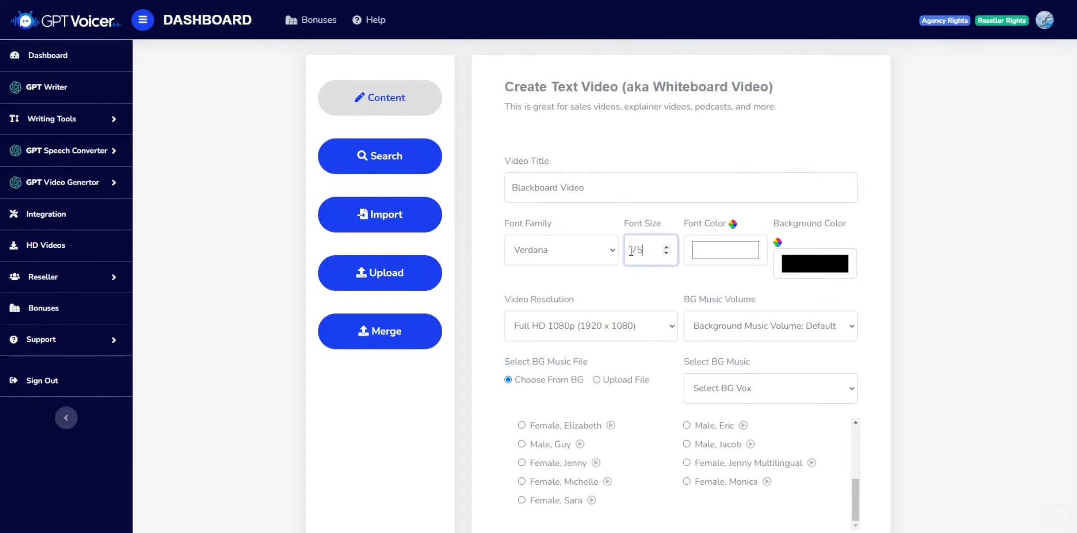
pyautogui.click(684, 282)
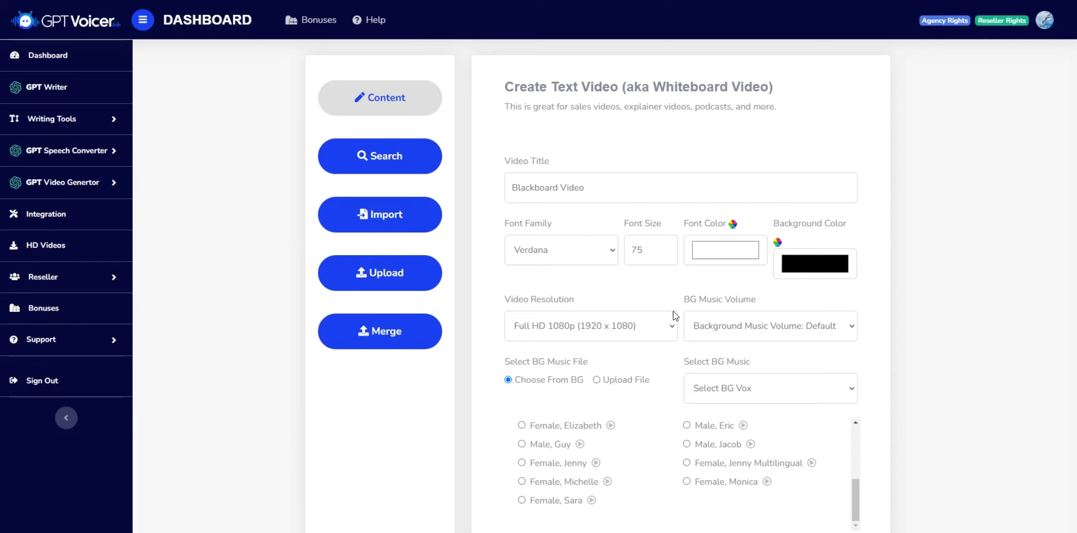
# Step: Set the background music volume to 0.15
pyautogui.click(796, 328)
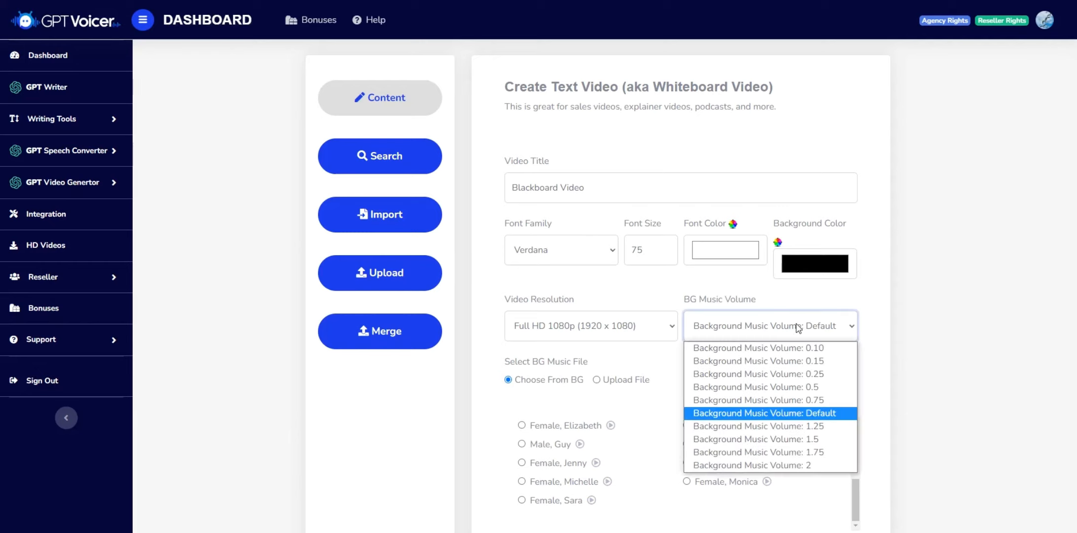
pyautogui.click(797, 361)
# Step: Try Background Music-21 and Background Music-17 as the background track, previewing each one
pyautogui.click(751, 397)
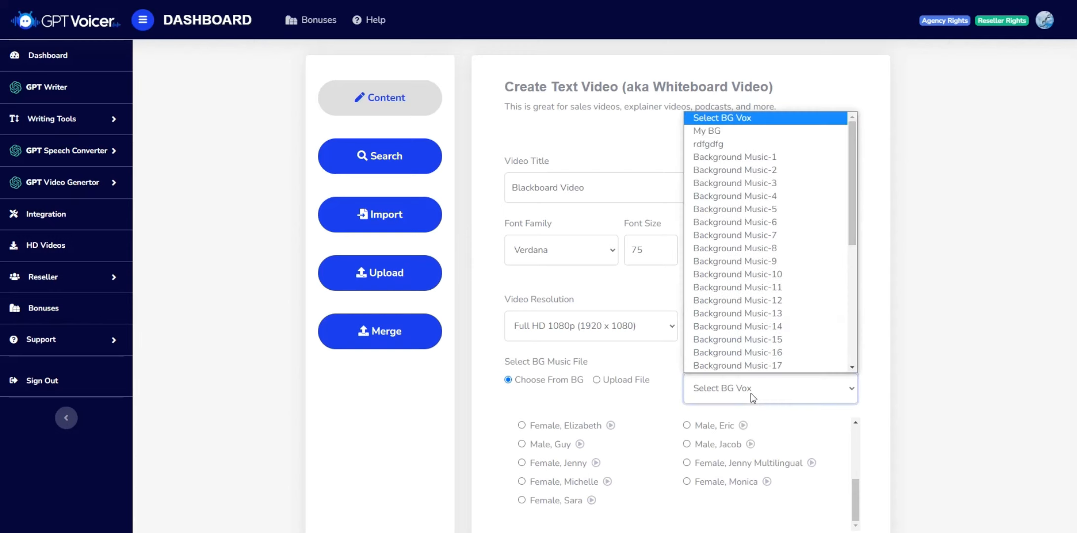
pyautogui.scroll(-5, 751, 265)
pyautogui.scroll(5, 751, 264)
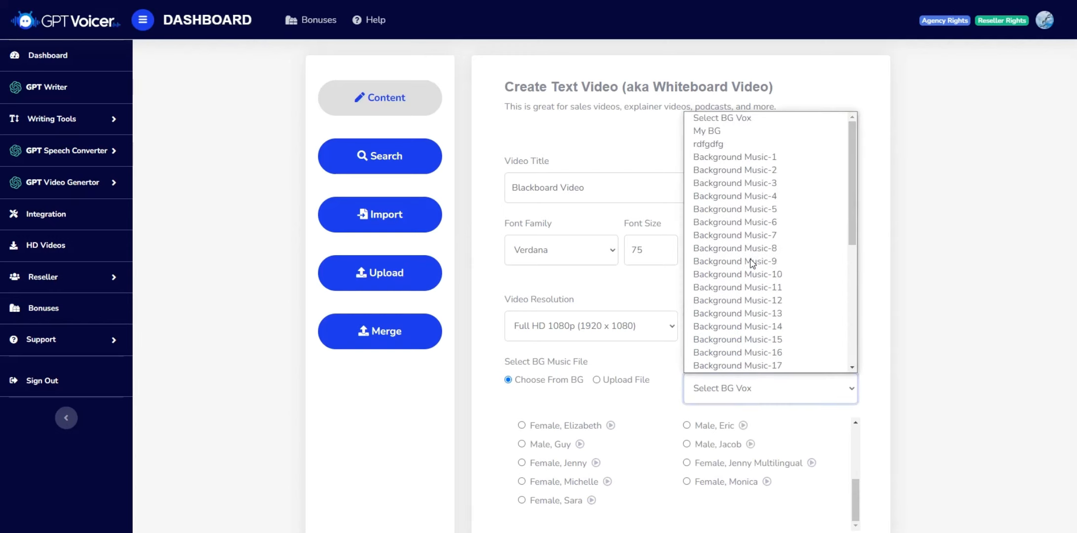
pyautogui.scroll(-5, 760, 225)
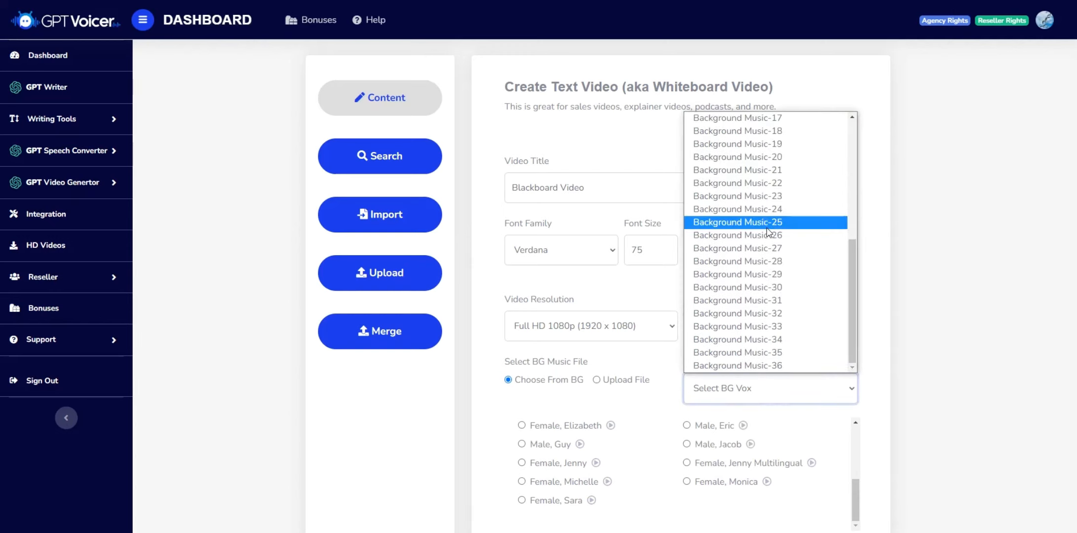
pyautogui.scroll(3, 787, 315)
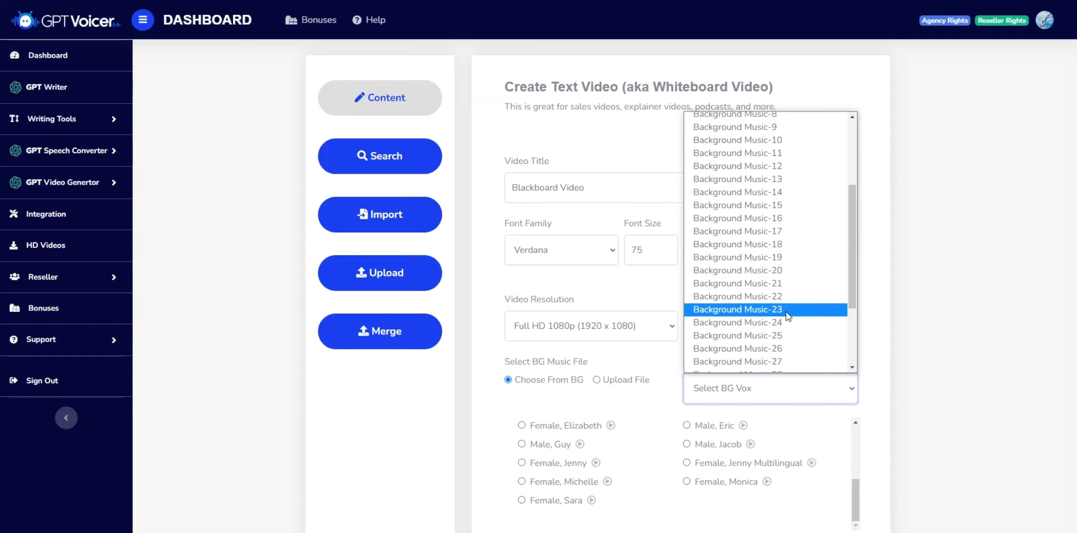
pyautogui.click(758, 283)
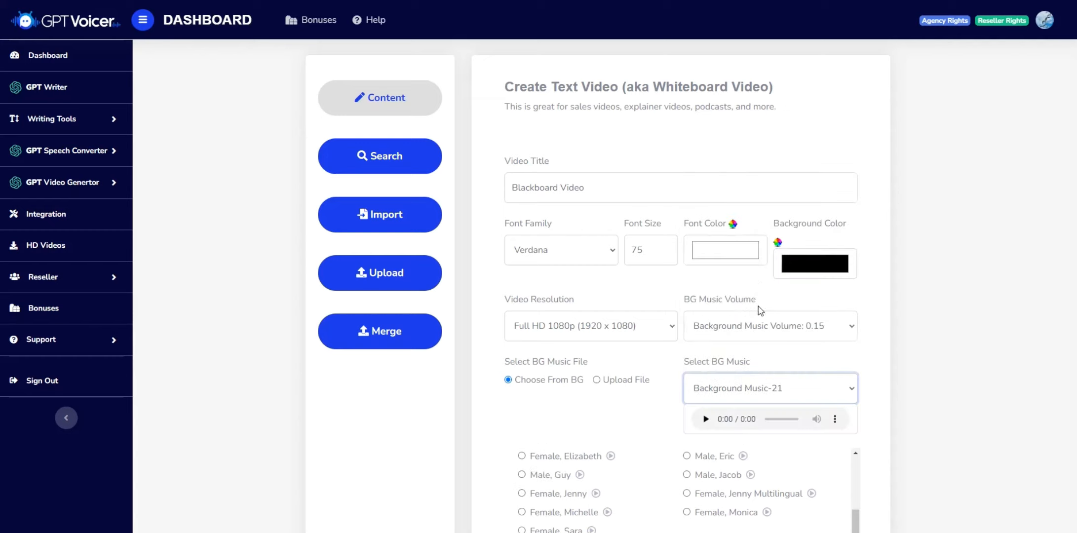
pyautogui.click(706, 419)
pyautogui.click(707, 420)
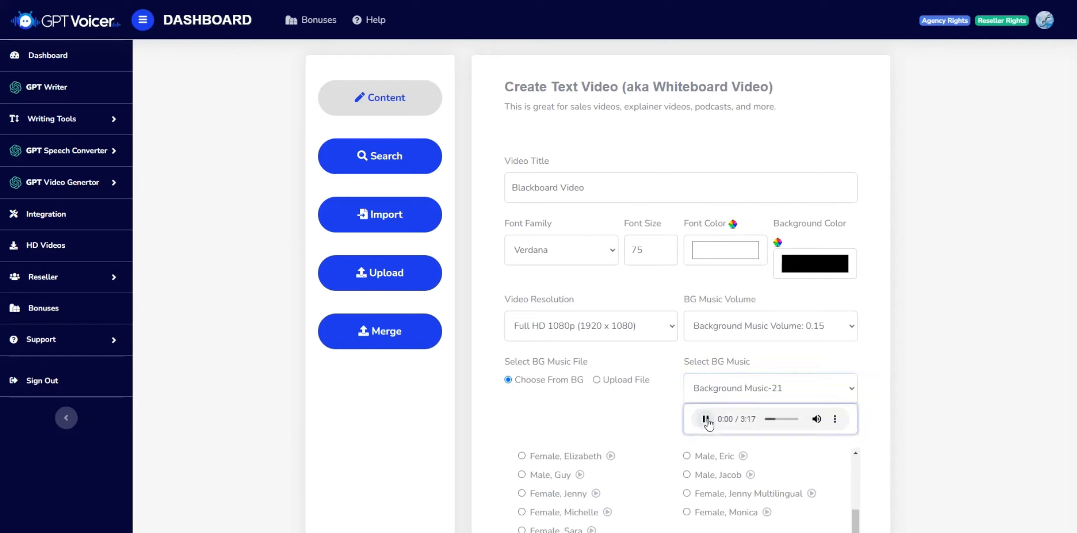
pyautogui.click(736, 395)
pyautogui.click(772, 317)
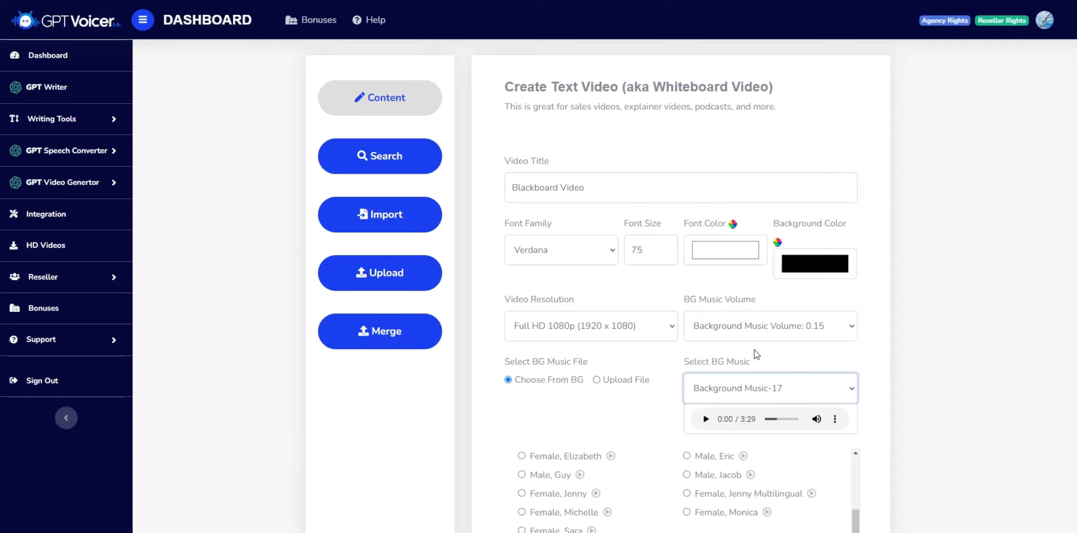
pyautogui.click(707, 420)
# Step: Choose Background Music-7 as the background track and play a short preview of it
pyautogui.click(734, 391)
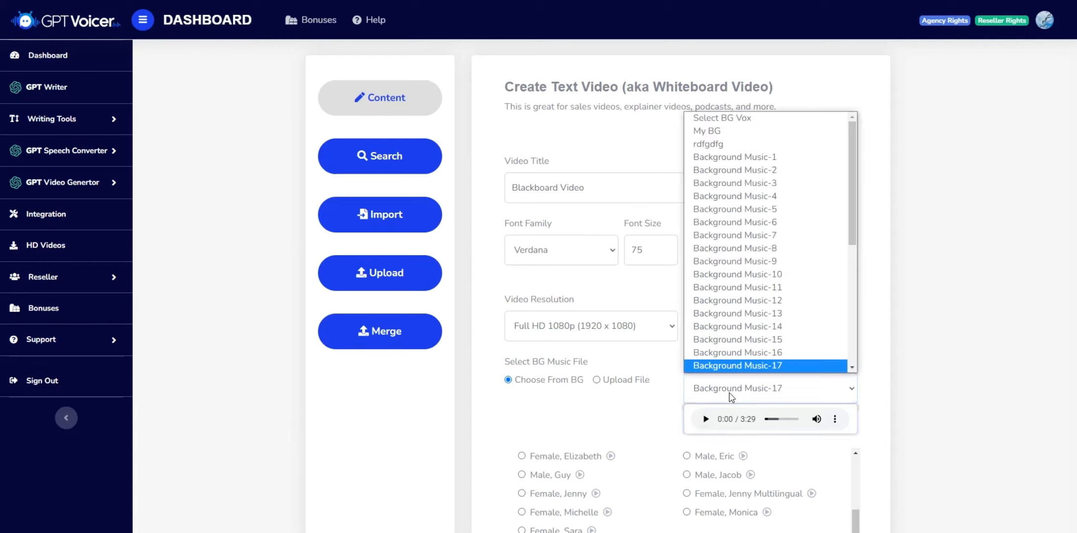
pyautogui.click(784, 248)
pyautogui.click(706, 419)
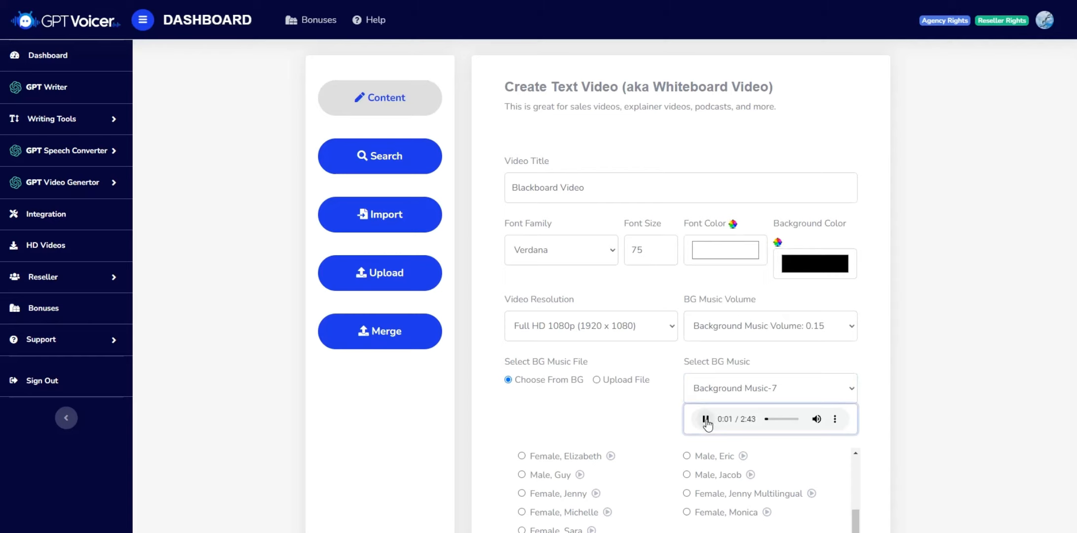
pyautogui.click(706, 419)
# Step: Select the "Male, Brandon" voice for the video's narration
pyautogui.scroll(-2, 884, 352)
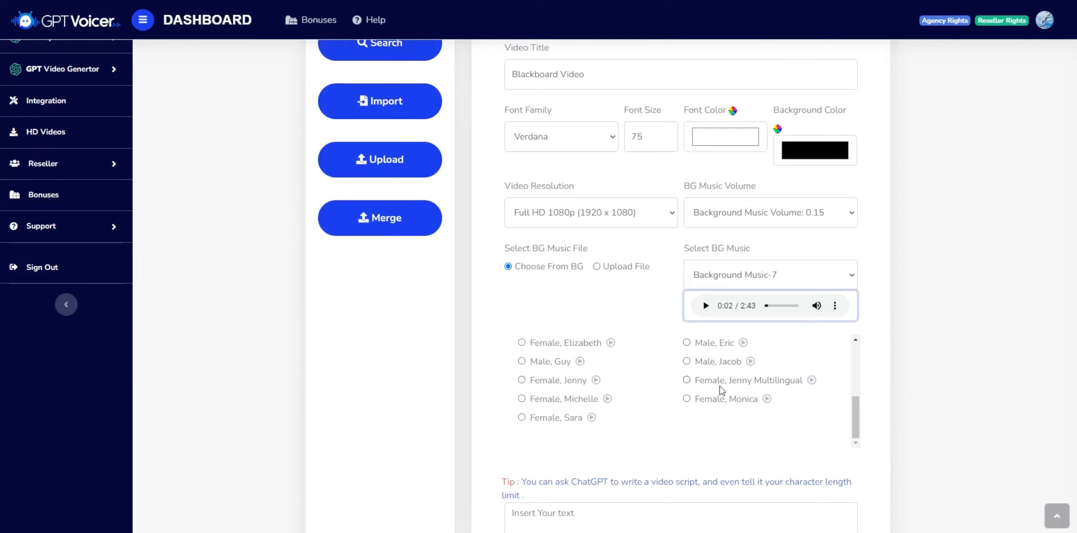
pyautogui.scroll(5, 690, 389)
pyautogui.scroll(-4, 689, 389)
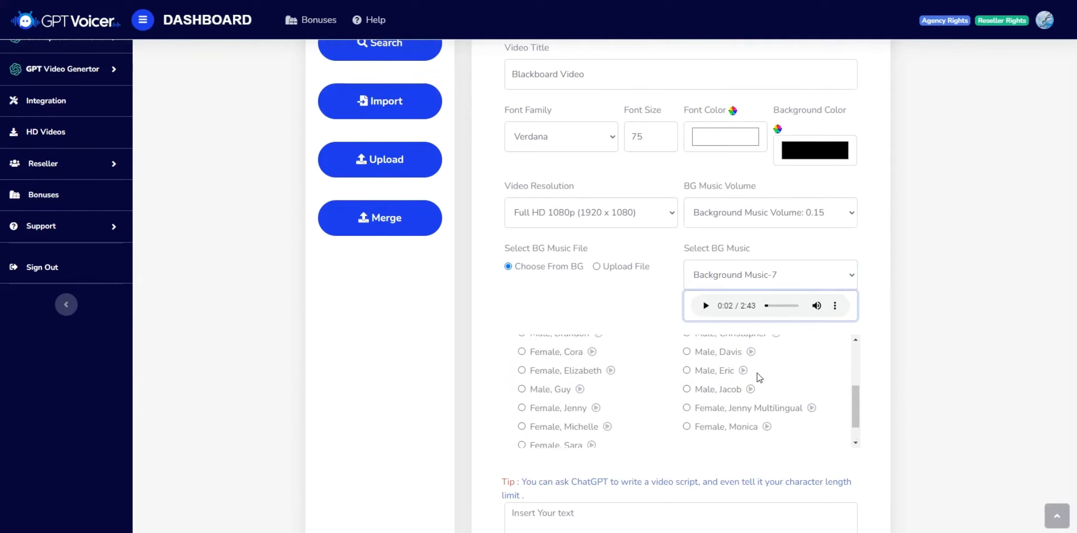
pyautogui.scroll(2, 740, 383)
pyautogui.click(521, 389)
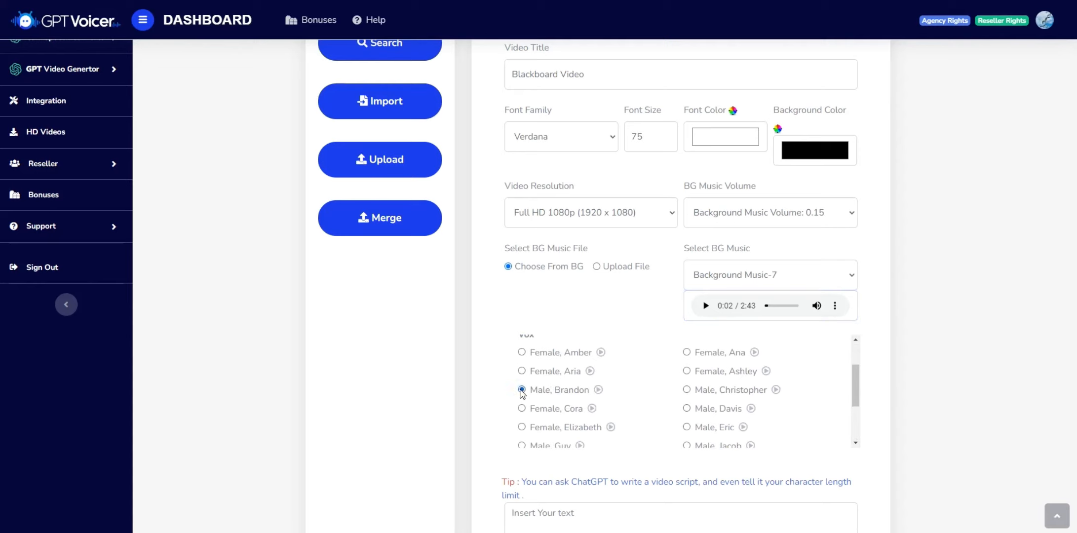
# Step: Switch to Notepad and copy the entire three-paragraph list building script
pyautogui.scroll(-3, 659, 379)
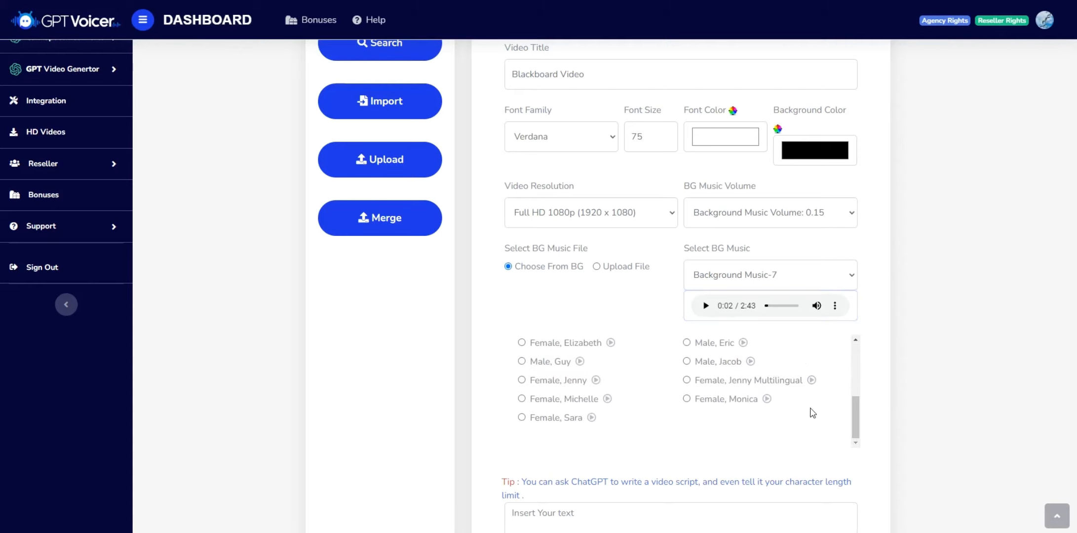
pyautogui.scroll(-3, 866, 419)
pyautogui.click(550, 349)
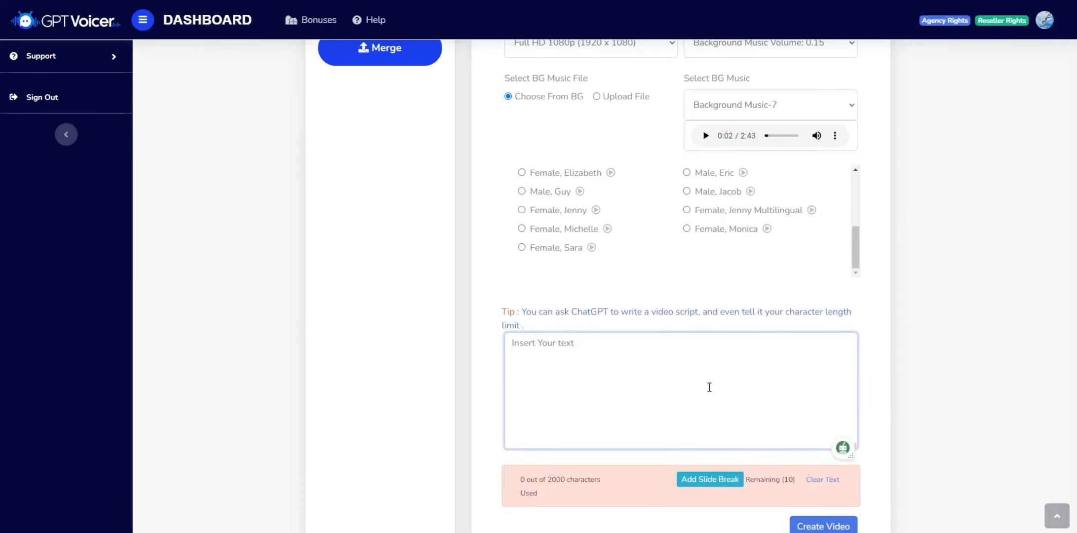
pyautogui.hotkey('alt', 'Tab')
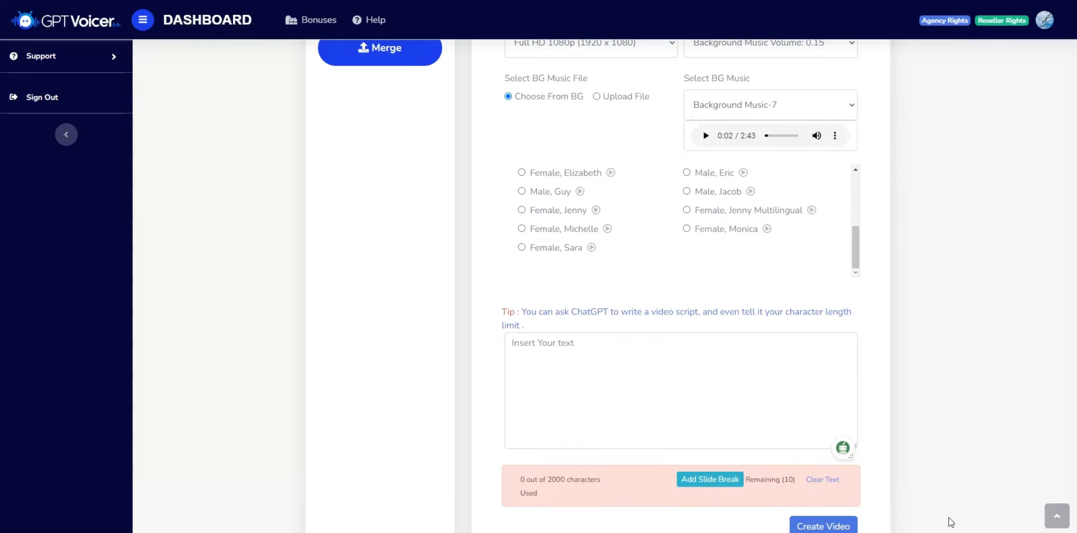
pyautogui.moveTo(952, 531)
pyautogui.click(1056, 512)
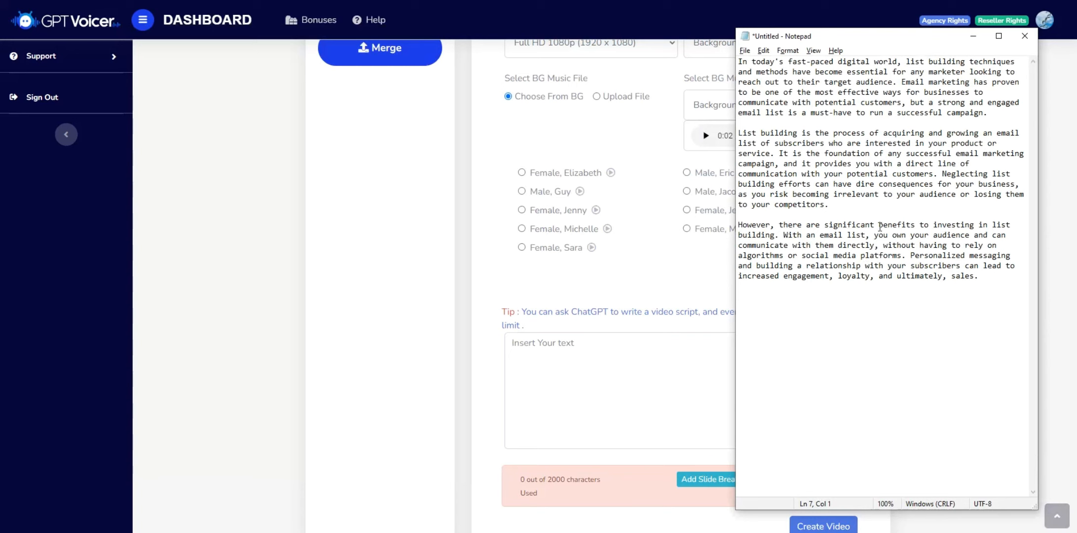
pyautogui.click(981, 277)
pyautogui.moveTo(980, 277); pyautogui.dragTo(731, 65)
pyautogui.hotkey('ctrl', 'c')
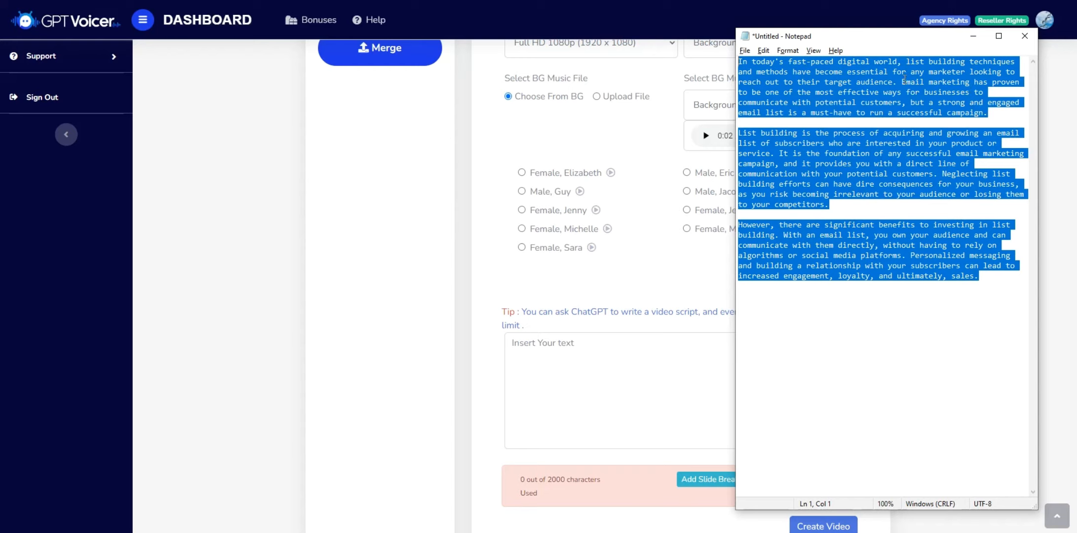
# Step: Switch to Word-Wrap.net and replace the text in its input field with the copied script
pyautogui.click(616, 280)
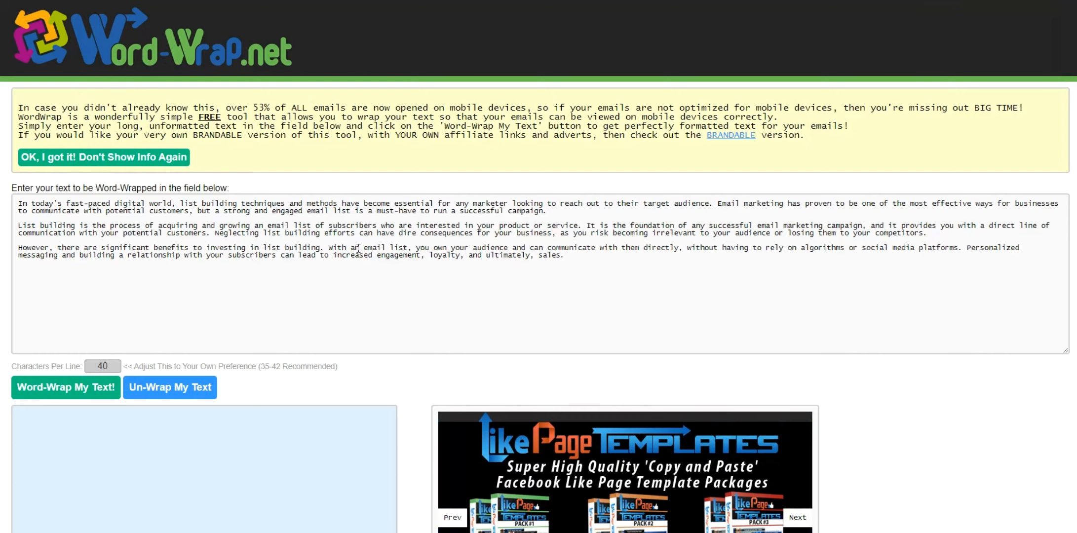
pyautogui.click(597, 257)
pyautogui.hotkey('ctrl', 'a')
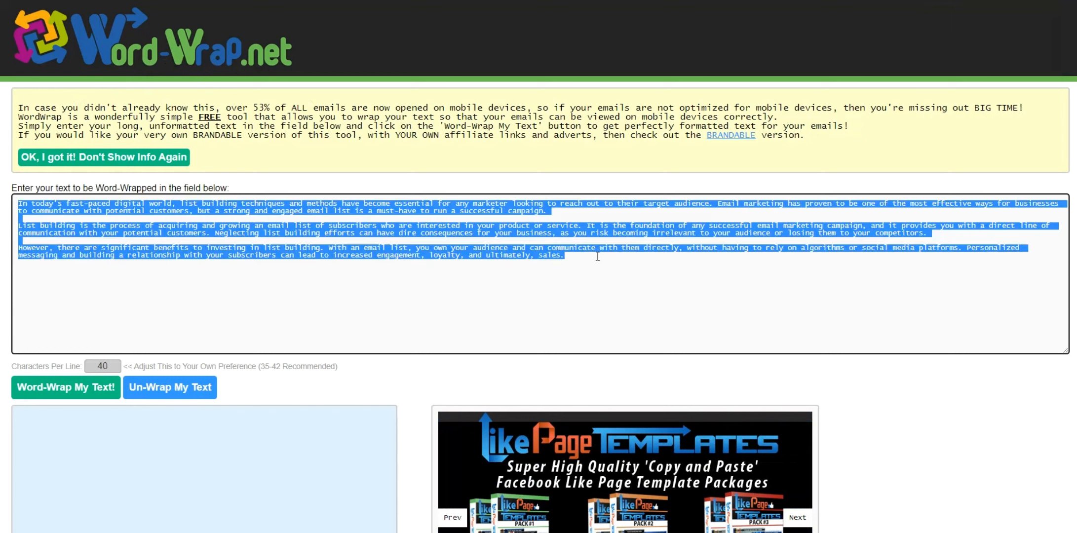
pyautogui.press('Delete')
pyautogui.hotkey('ctrl', 'v')
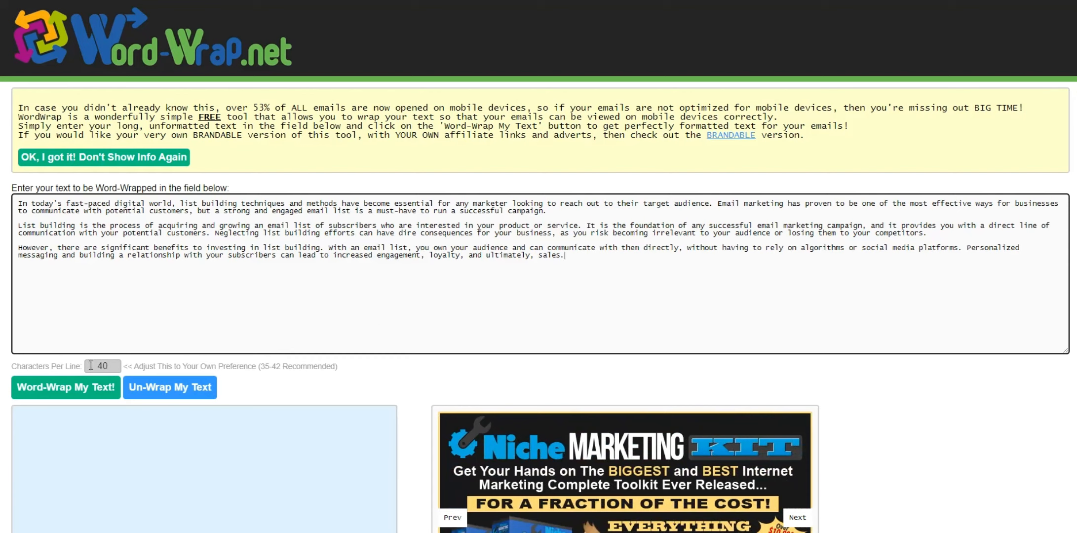
# Step: Word-wrap the script at 40 characters per line and copy the wrapped text to the clipboard
pyautogui.moveTo(92, 366); pyautogui.dragTo(119, 368)
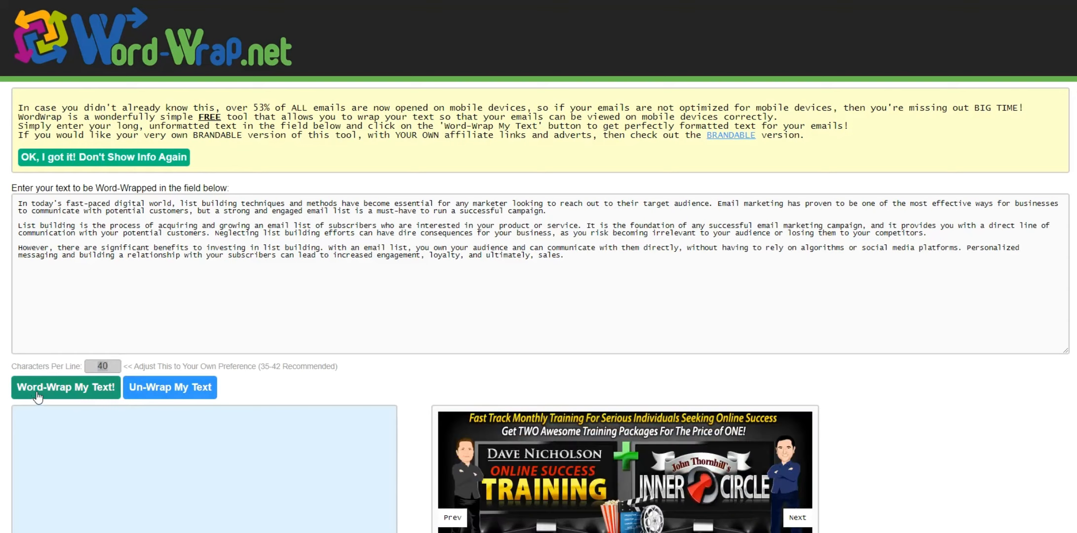
pyautogui.click(68, 389)
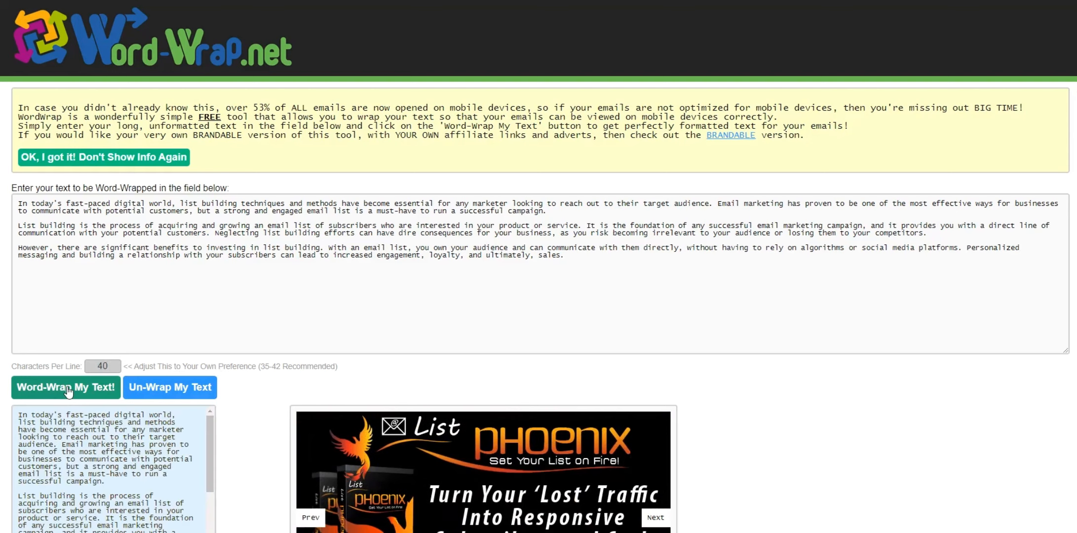
pyautogui.scroll(-4, 155, 466)
pyautogui.scroll(-3, 153, 458)
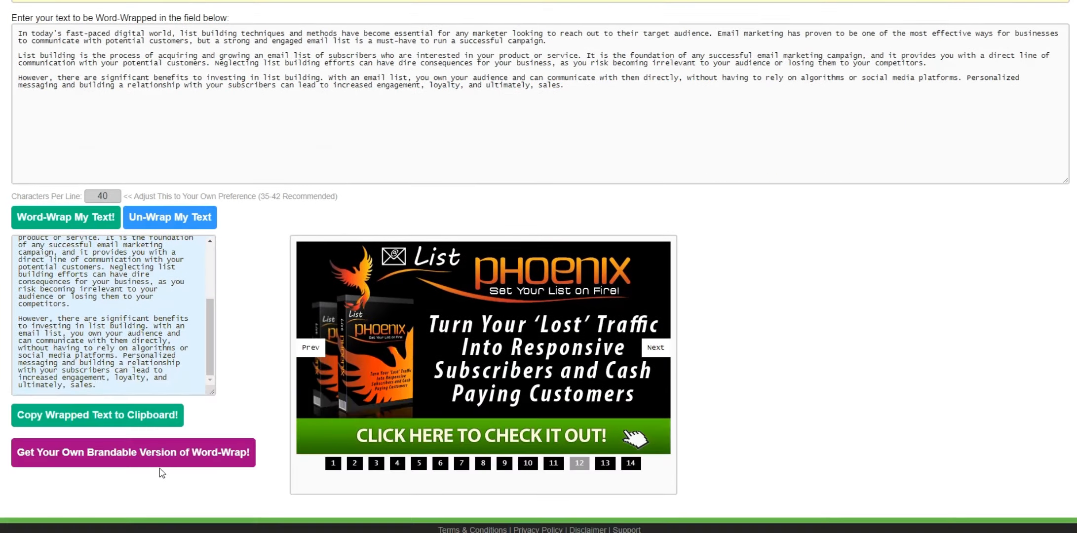
pyautogui.hotkey('ctrl', 'a')
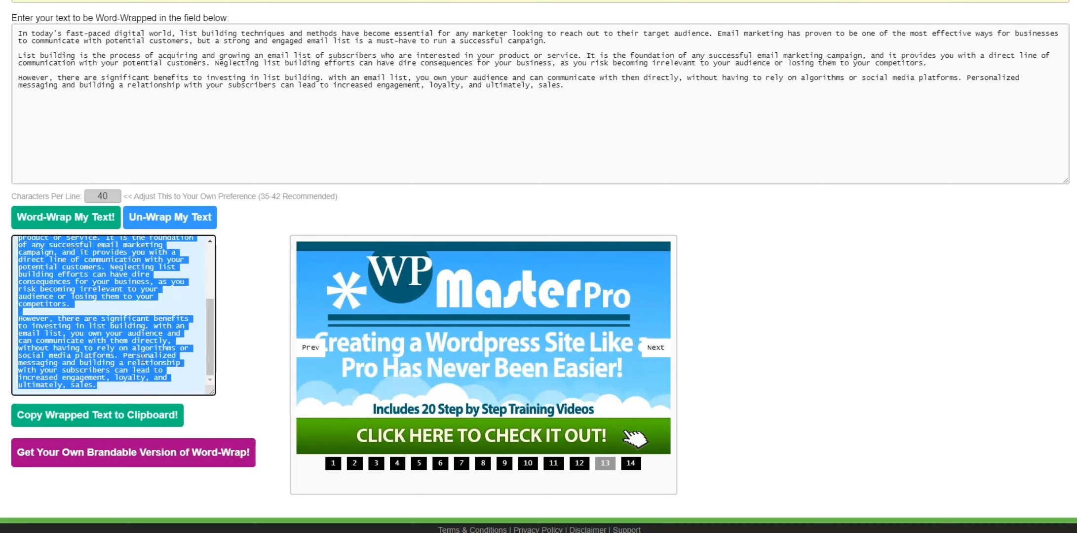
pyautogui.click(107, 419)
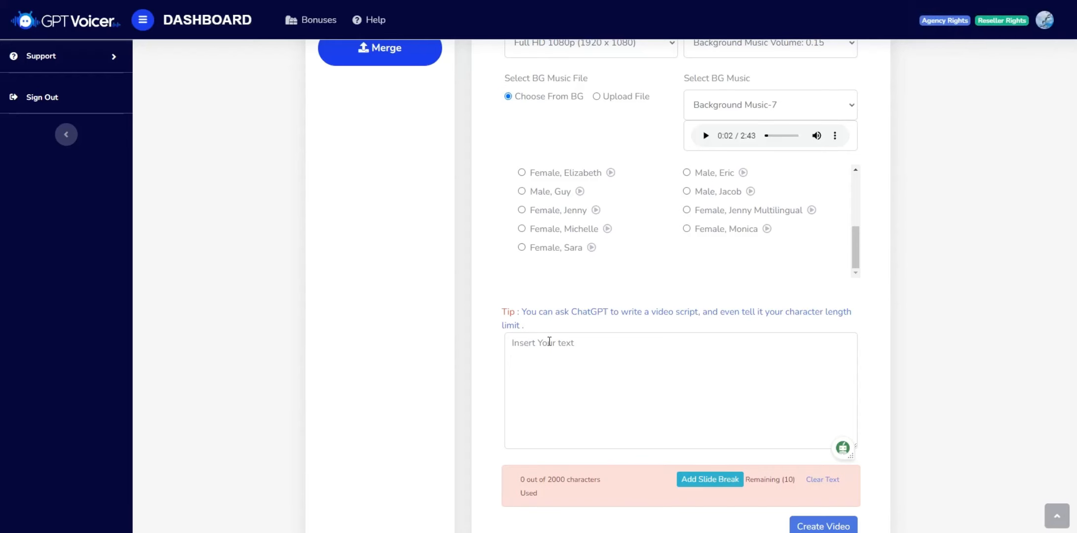
# Step: Switch back to GPTVoicer and paste the wrapped script into the video's text field
pyautogui.click(549, 341)
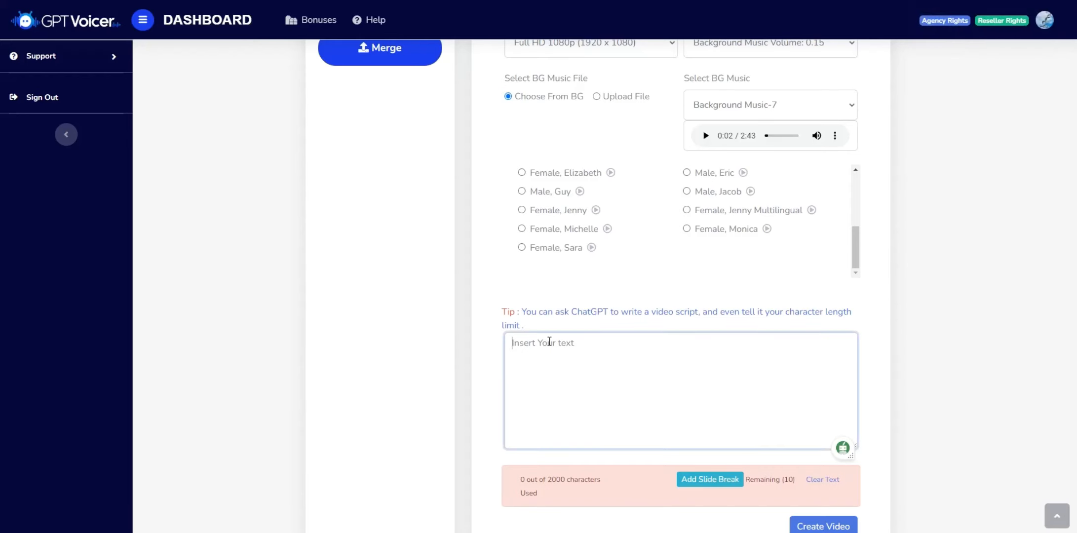
pyautogui.hotkey('ctrl', 'v')
pyautogui.scroll(8, 757, 405)
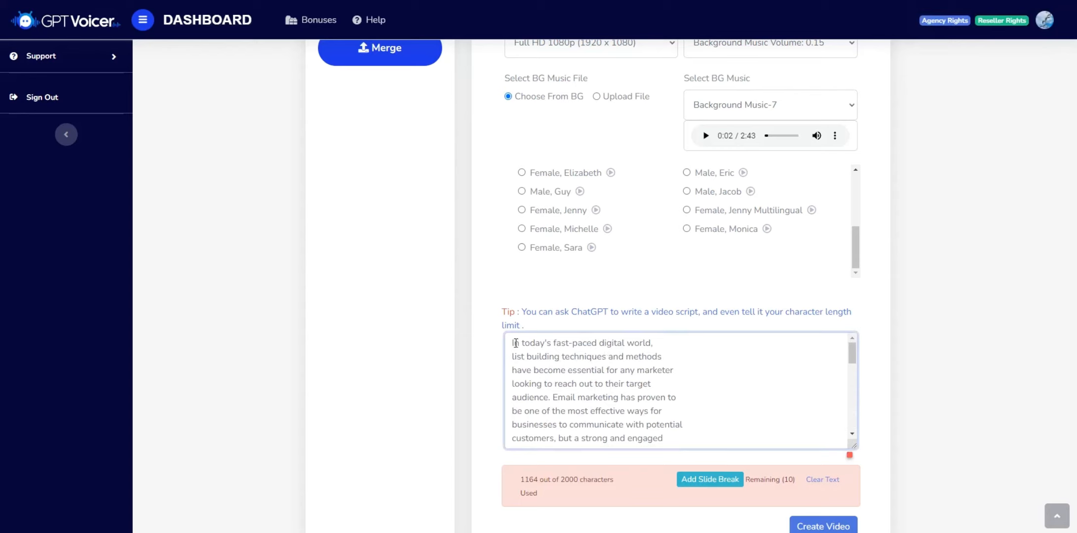
# Step: Insert a slide break before "Email marketing has proven to" and move it onto its own new line
pyautogui.click(554, 398)
pyautogui.click(716, 480)
pyautogui.scroll(-2, 637, 381)
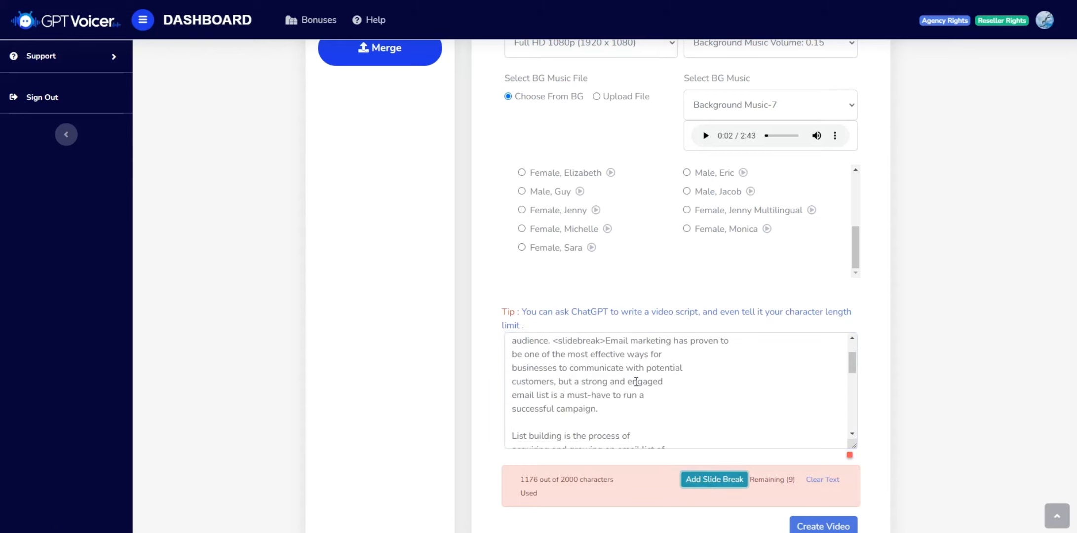
pyautogui.click(554, 343)
pyautogui.press('Return')
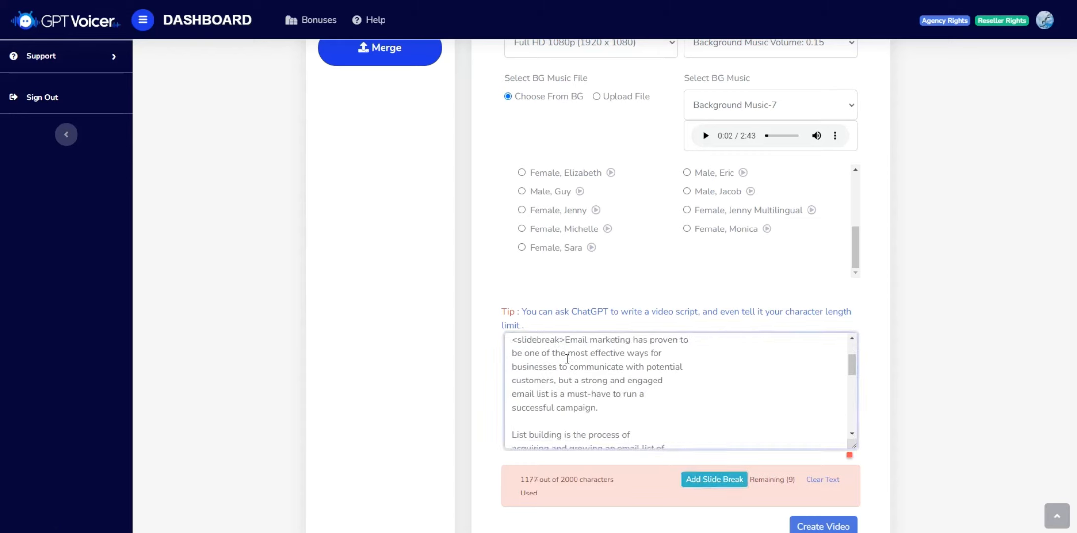
pyautogui.scroll(-2, 567, 360)
pyautogui.scroll(3, 573, 399)
pyautogui.scroll(1, 573, 399)
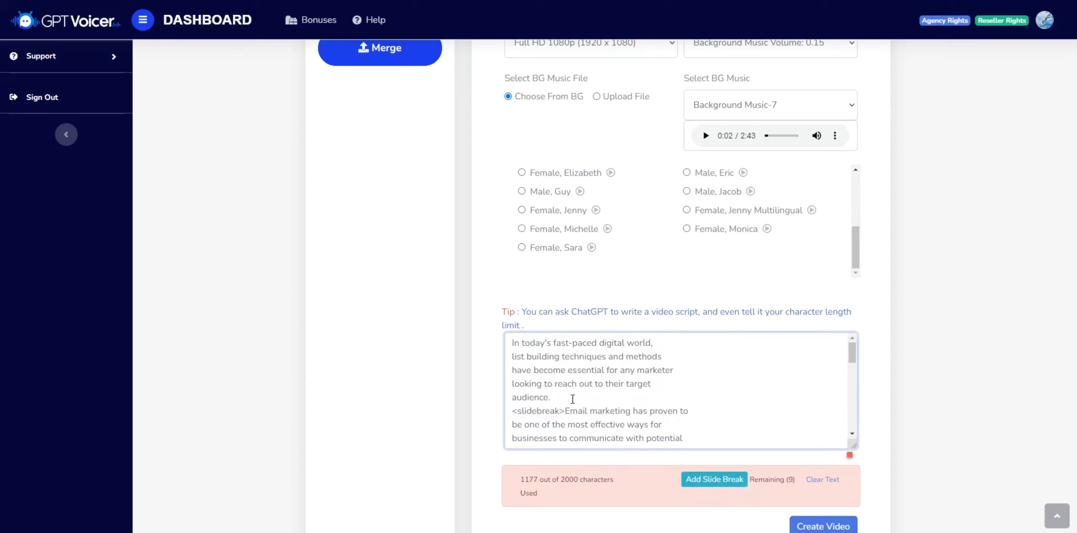
# Step: Insert a slide break before the paragraph starting "List building is the process of"
pyautogui.scroll(-4, 574, 397)
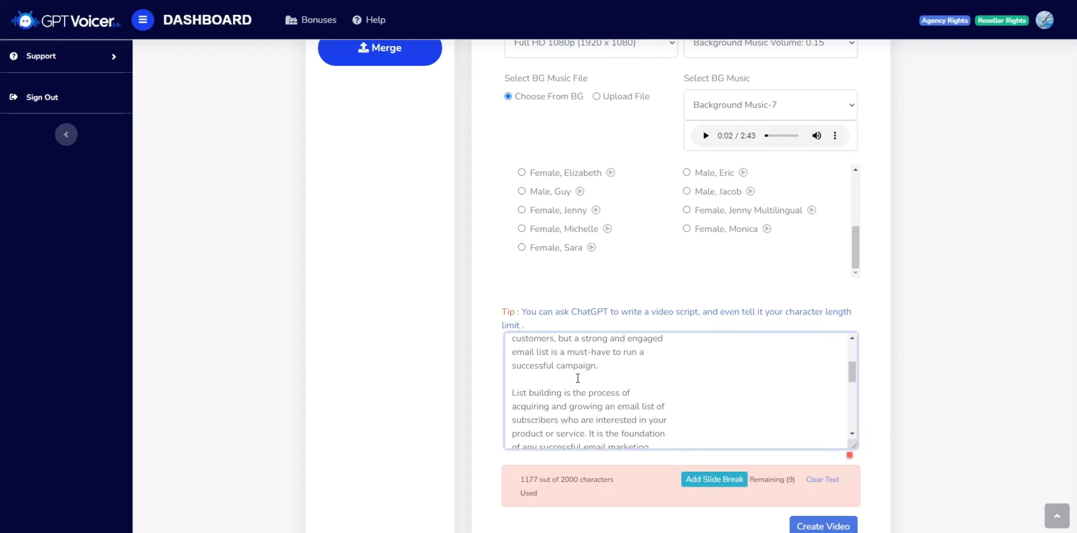
pyautogui.scroll(4, 578, 378)
pyautogui.scroll(-2, 577, 379)
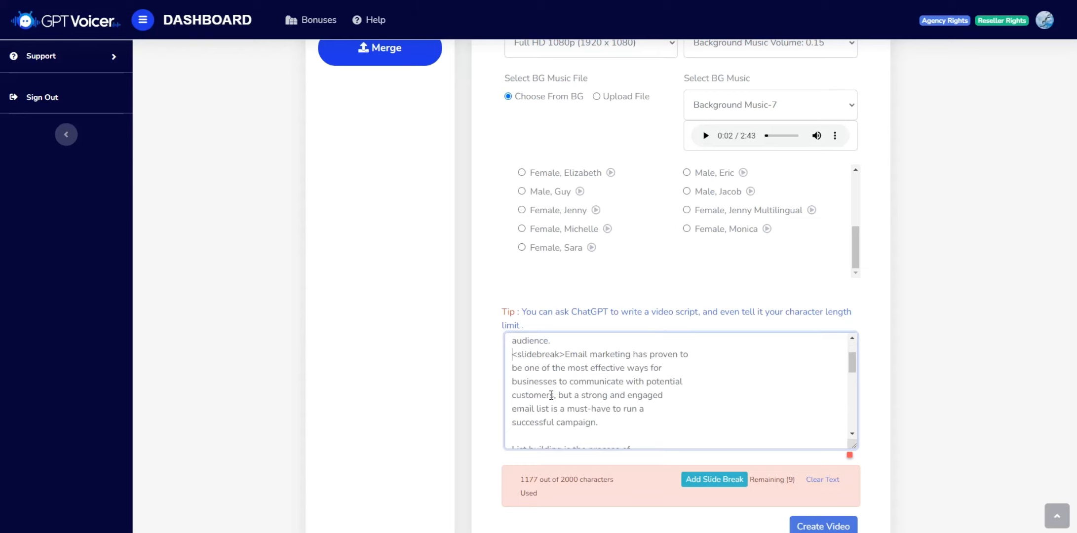
pyautogui.scroll(-2, 602, 416)
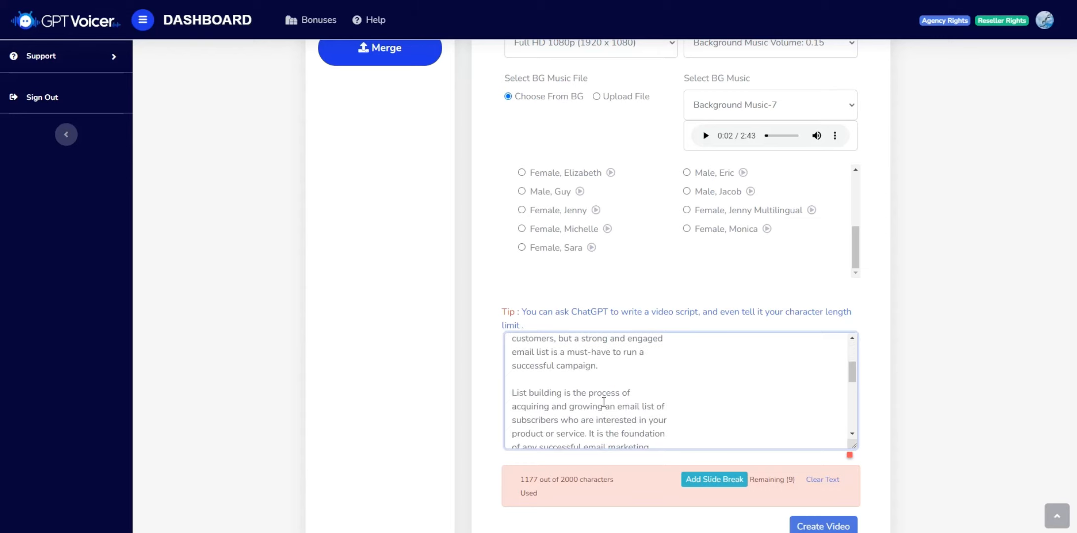
pyautogui.click(512, 393)
pyautogui.click(709, 478)
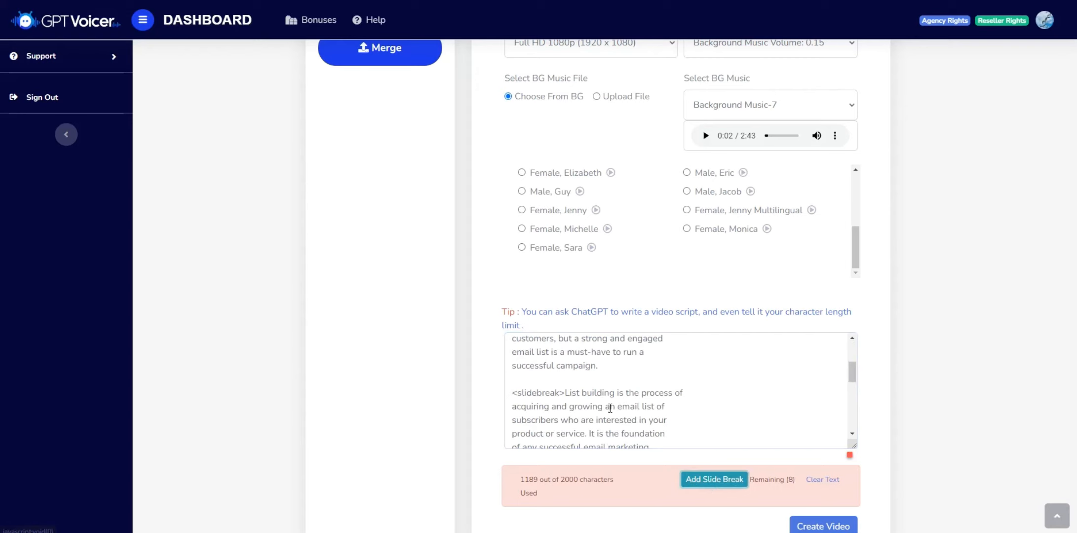
# Step: Insert slide breaks before "It is the foundation" and before "Neglecting list building efforts" in the second paragraph
pyautogui.scroll(-2, 610, 408)
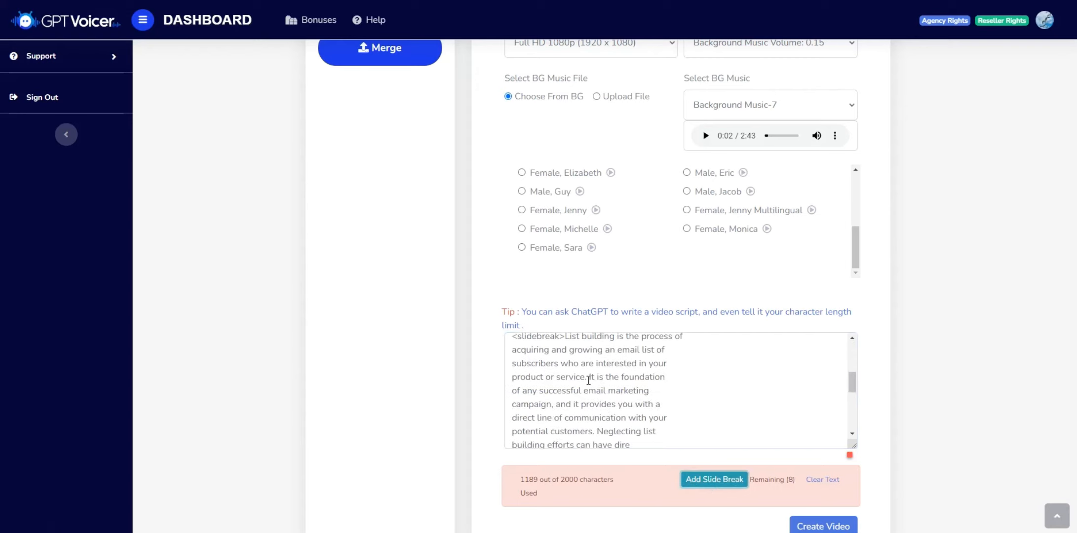
pyautogui.click(659, 433)
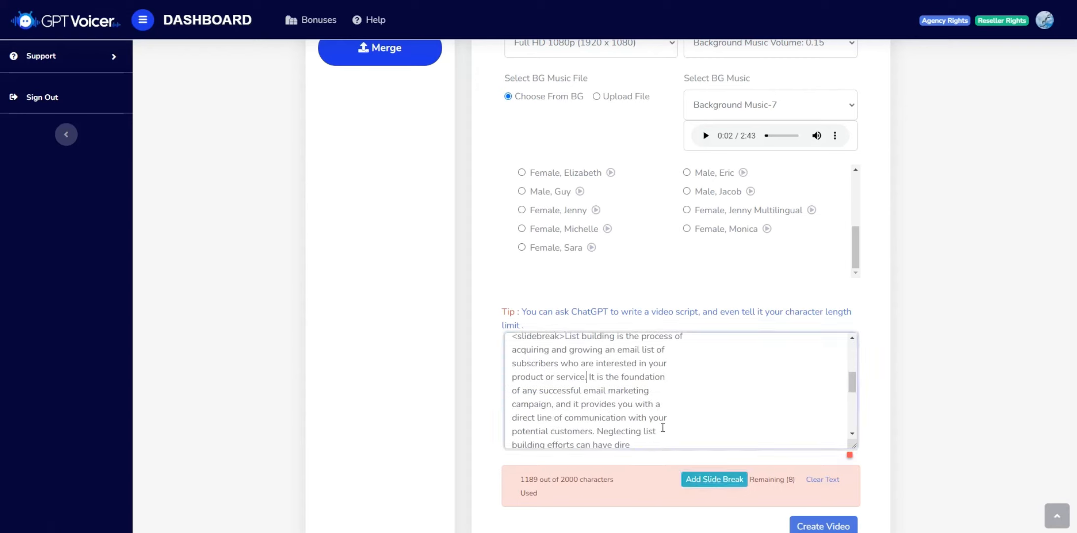
pyautogui.click(707, 480)
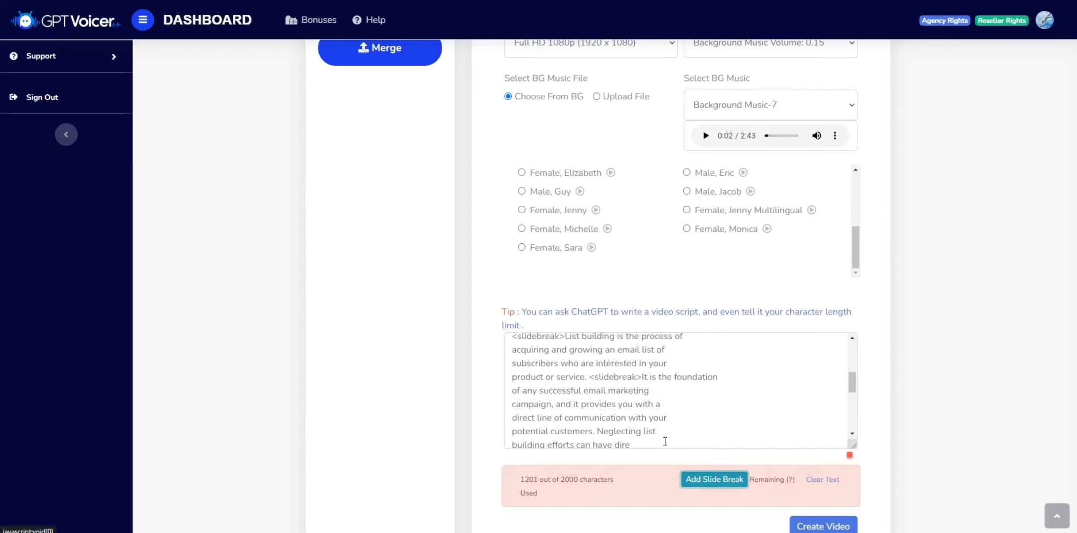
pyautogui.click(595, 430)
pyautogui.click(713, 480)
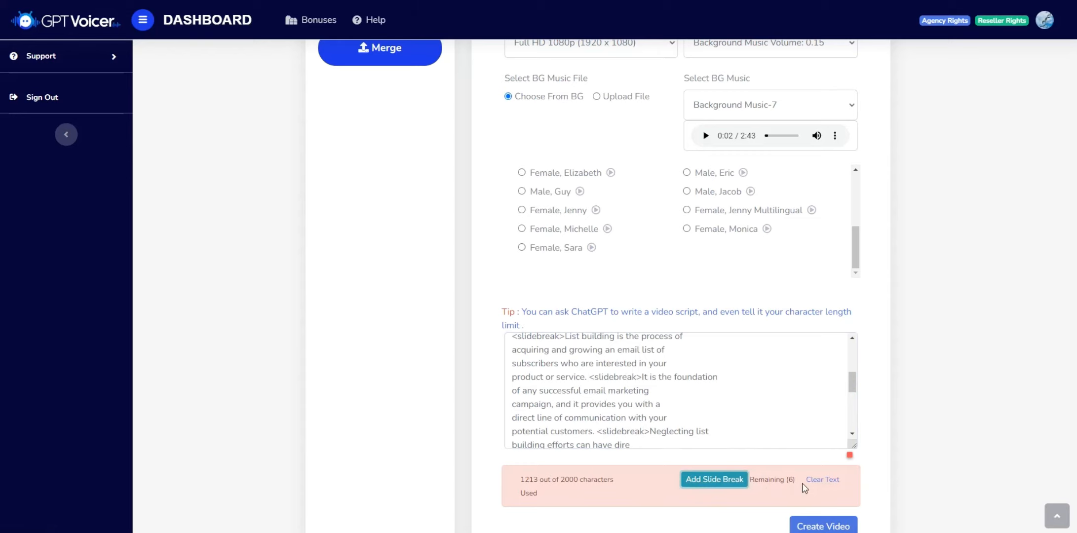
# Step: Insert a slide break before the paragraph starting "However, there are significant benefits"
pyautogui.scroll(-2, 658, 404)
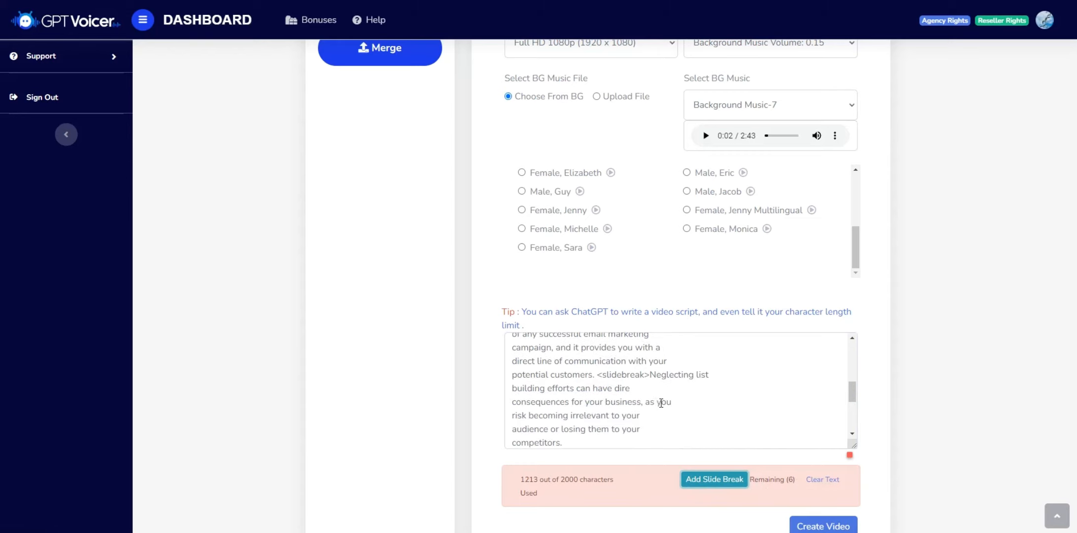
pyautogui.scroll(-3, 639, 403)
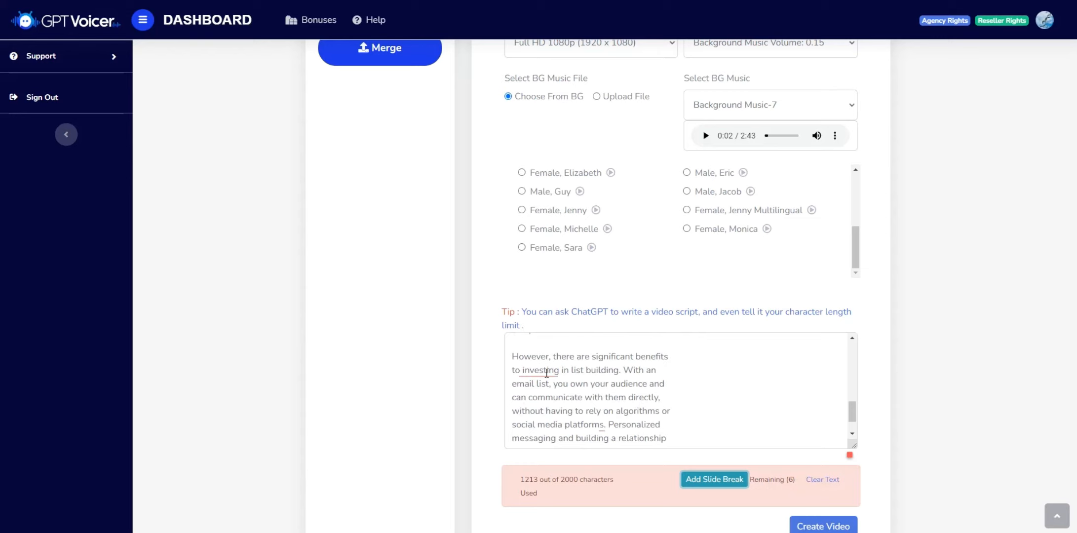
pyautogui.click(511, 356)
pyautogui.click(701, 481)
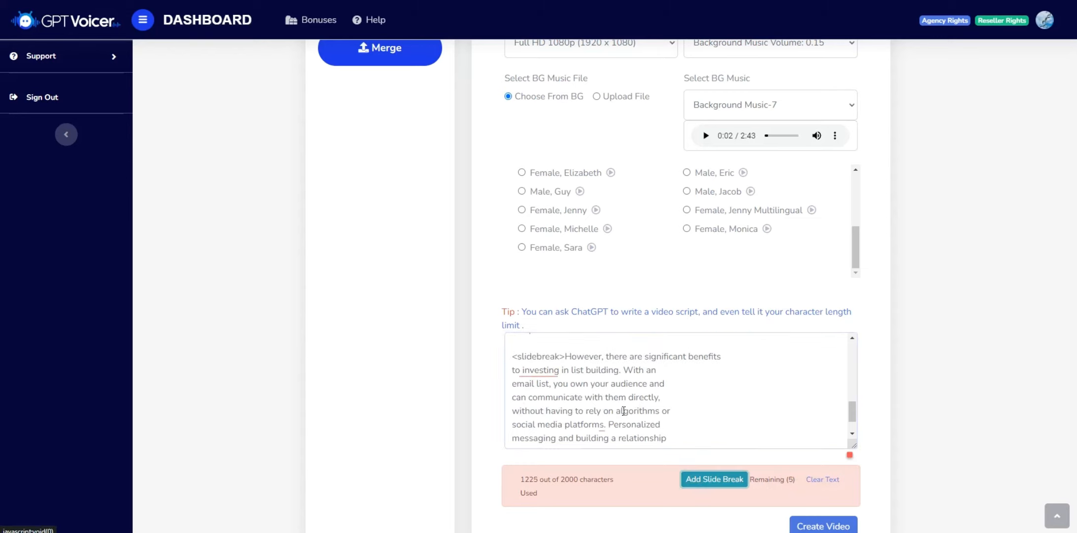
# Step: Insert slide breaks before "Personalized messaging" and before "With an email list" in the last paragraph
pyautogui.scroll(3, 612, 405)
pyautogui.scroll(2, 610, 403)
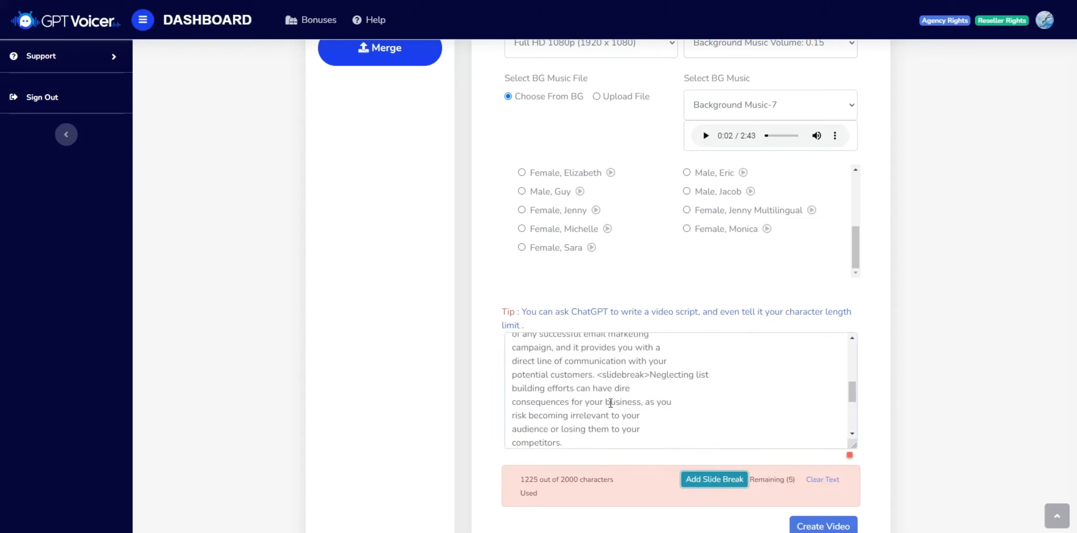
pyautogui.scroll(-4, 611, 403)
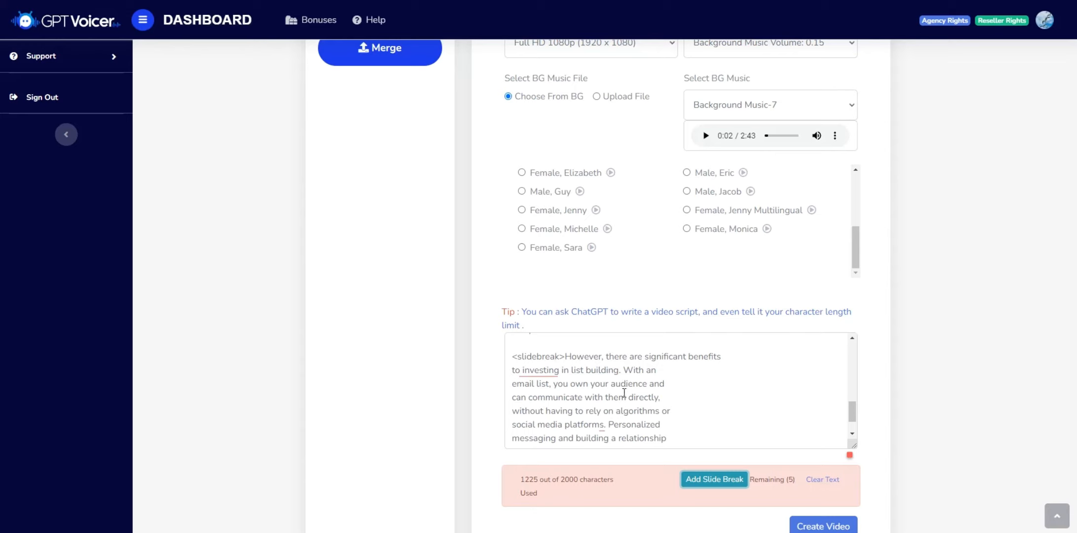
pyautogui.click(608, 423)
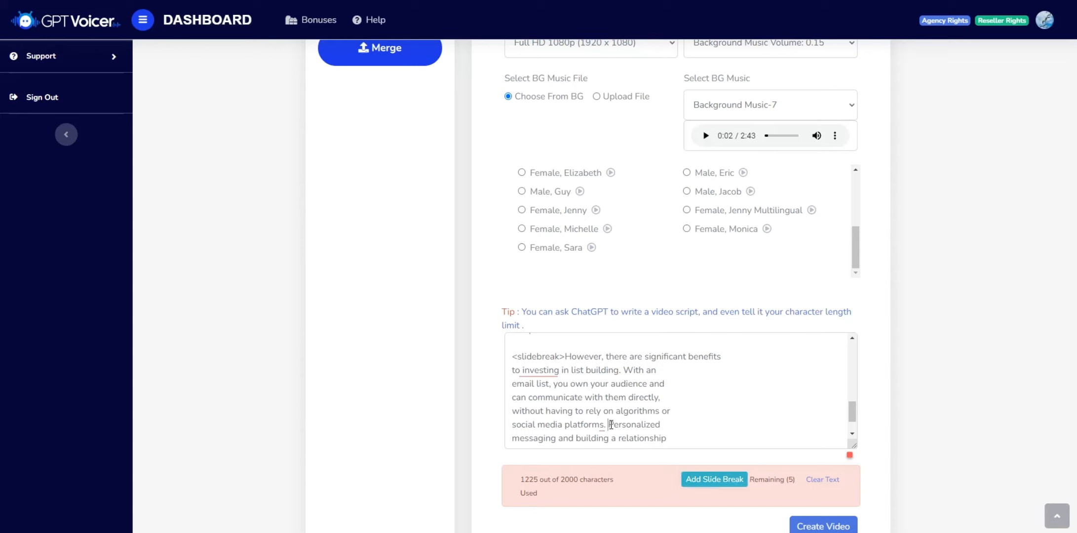
pyautogui.click(713, 481)
pyautogui.scroll(-1, 654, 394)
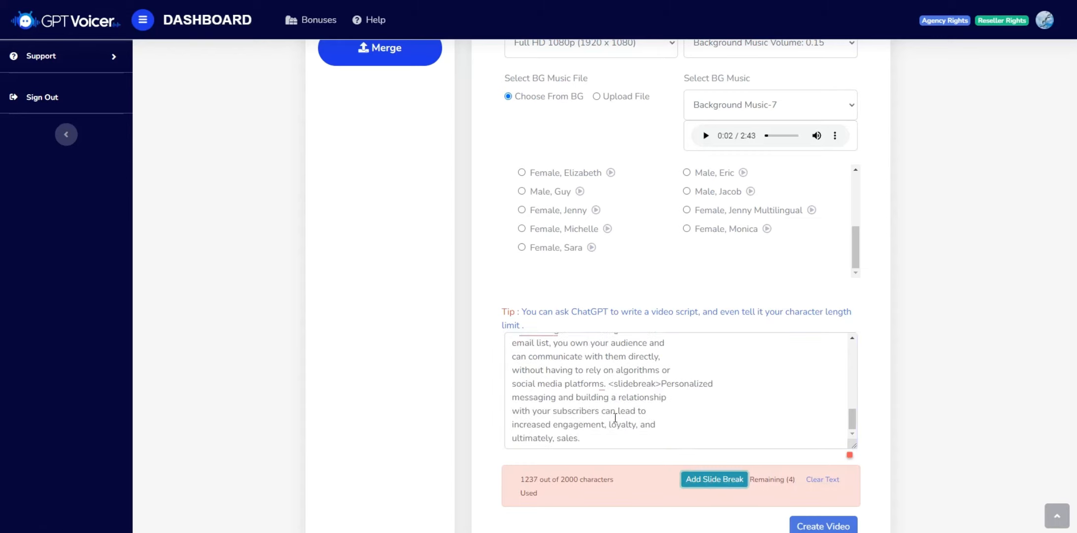
pyautogui.scroll(2, 598, 381)
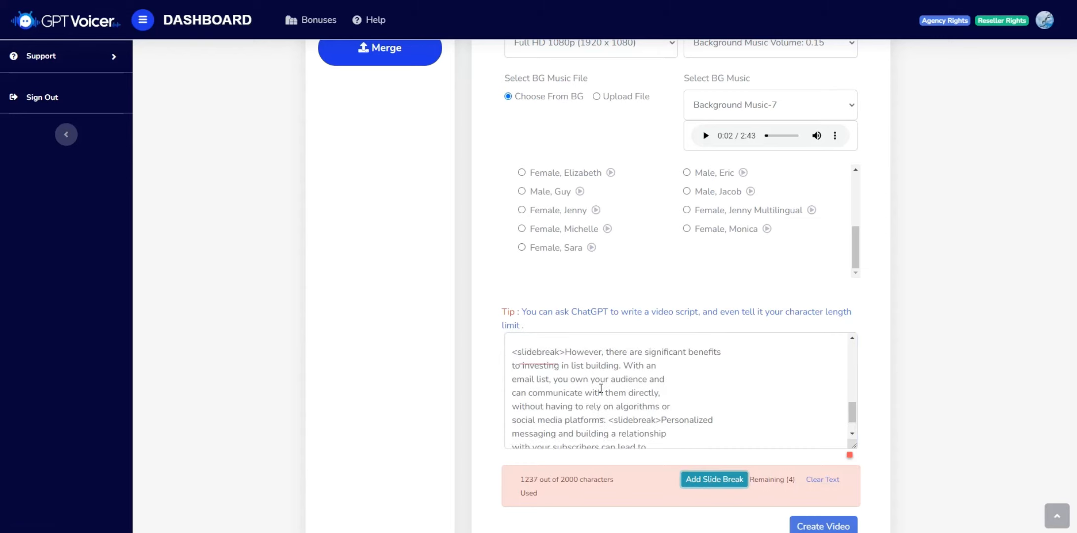
pyautogui.click(714, 479)
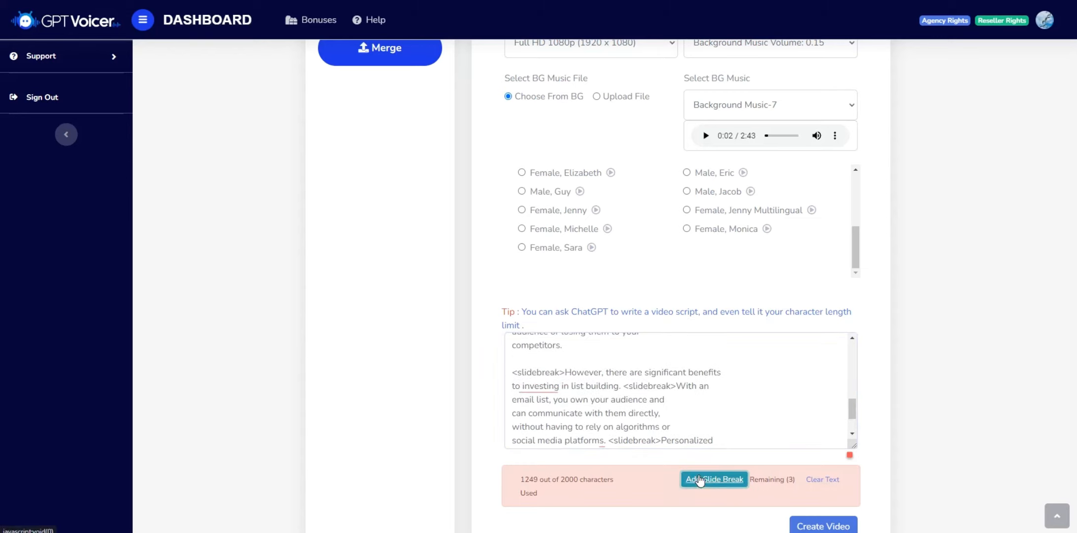
# Step: Check the video settings, the selected voice and the end of the script, and create the text video
pyautogui.scroll(-2, 655, 408)
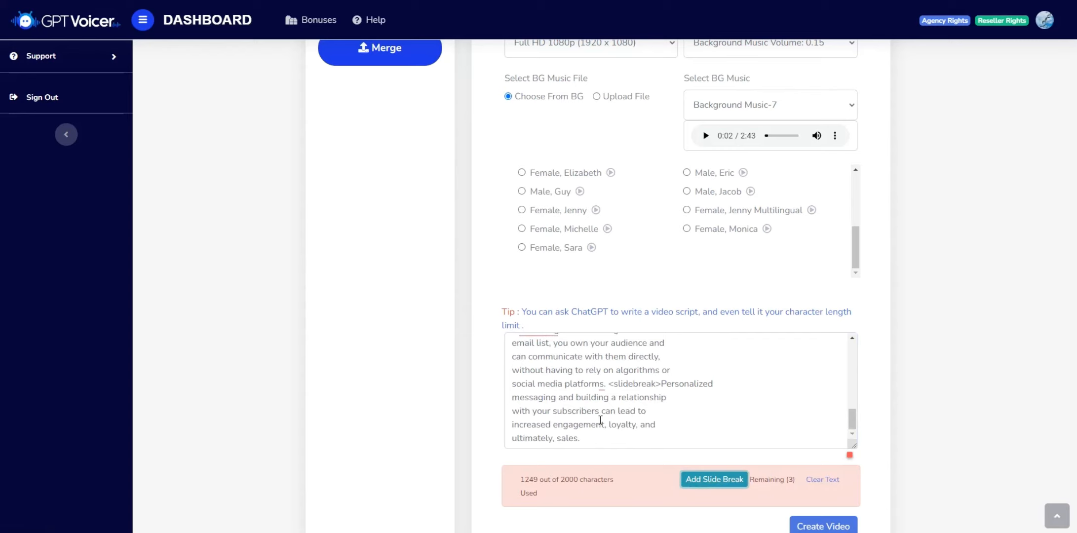
pyautogui.scroll(-1, 598, 407)
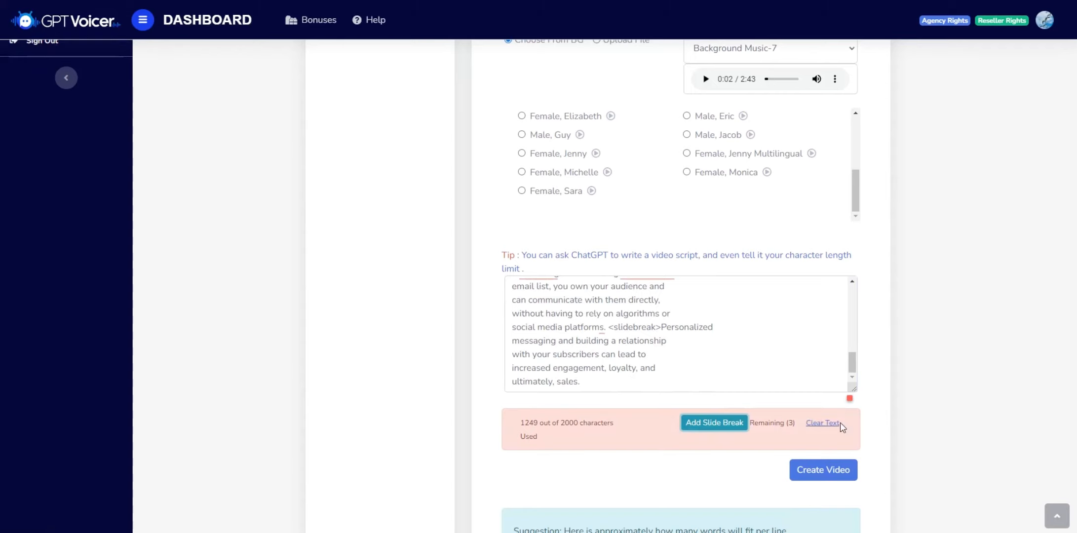
pyautogui.scroll(6, 876, 424)
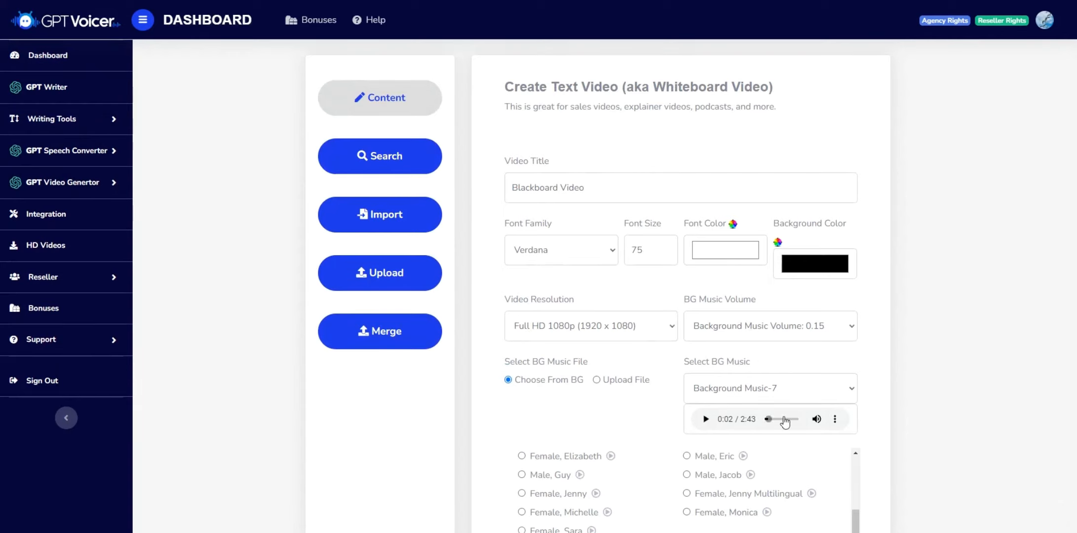
pyautogui.scroll(-3, 623, 392)
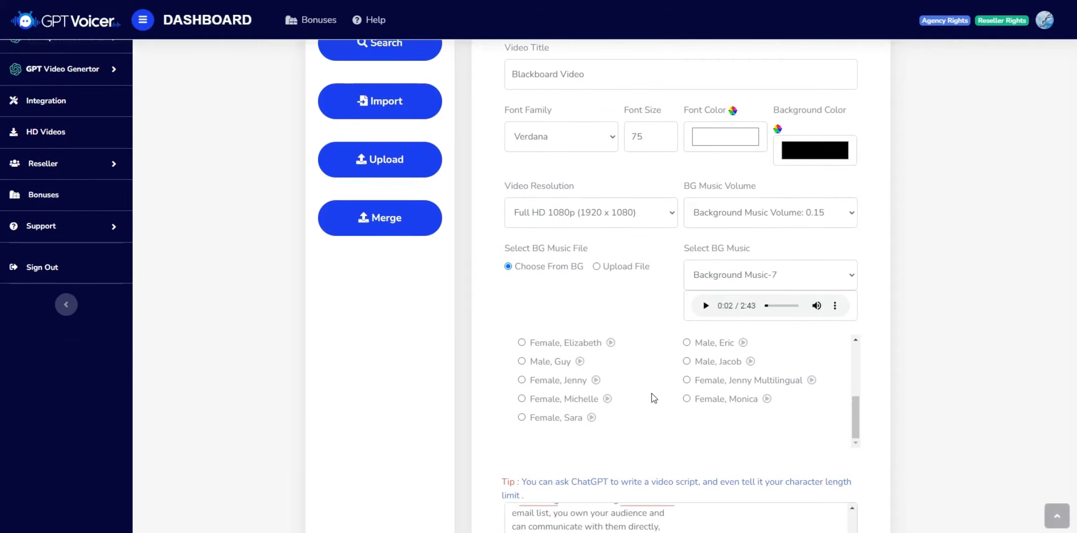
pyautogui.scroll(-1, 600, 402)
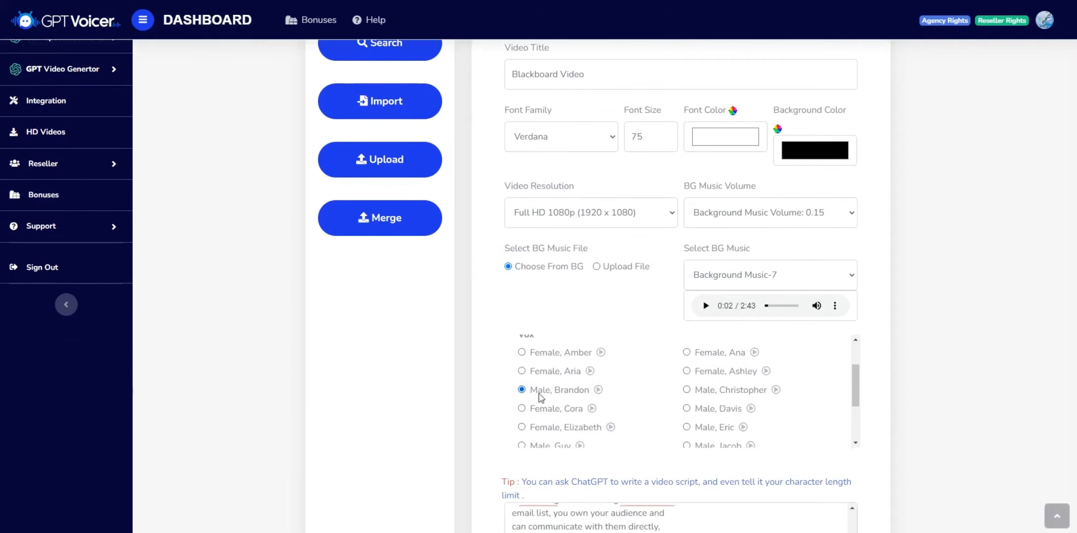
pyautogui.scroll(-5, 900, 369)
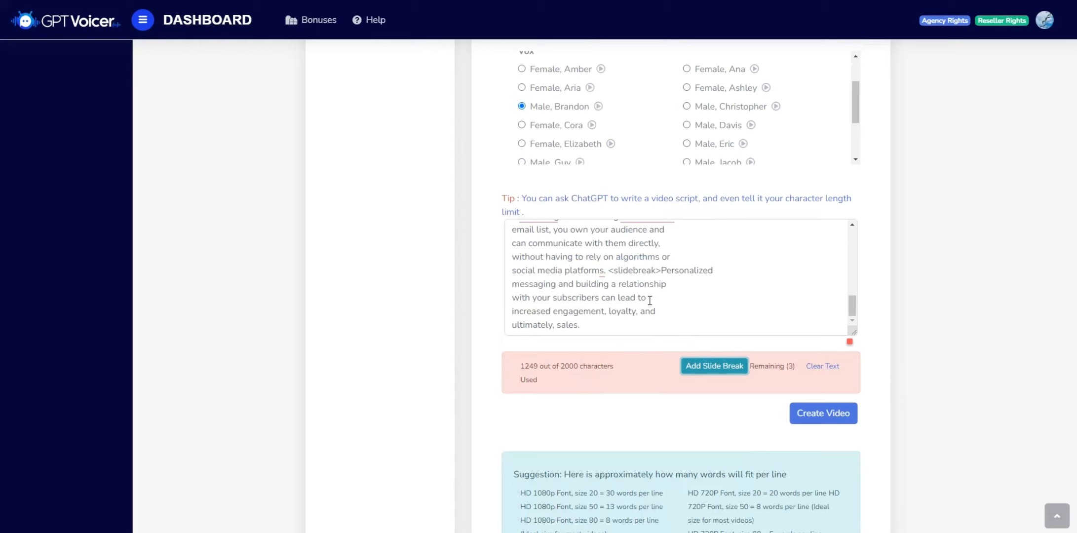
pyautogui.click(823, 417)
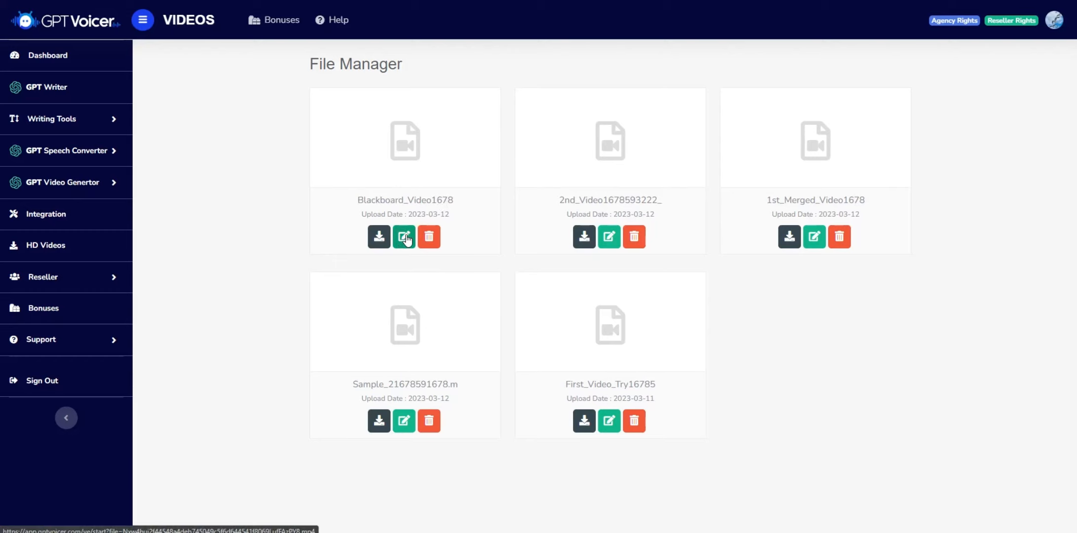
# Step: Open the Blackboard_Video file in the video editor and preview its opening slides, pausing at 0:19
pyautogui.click(377, 239)
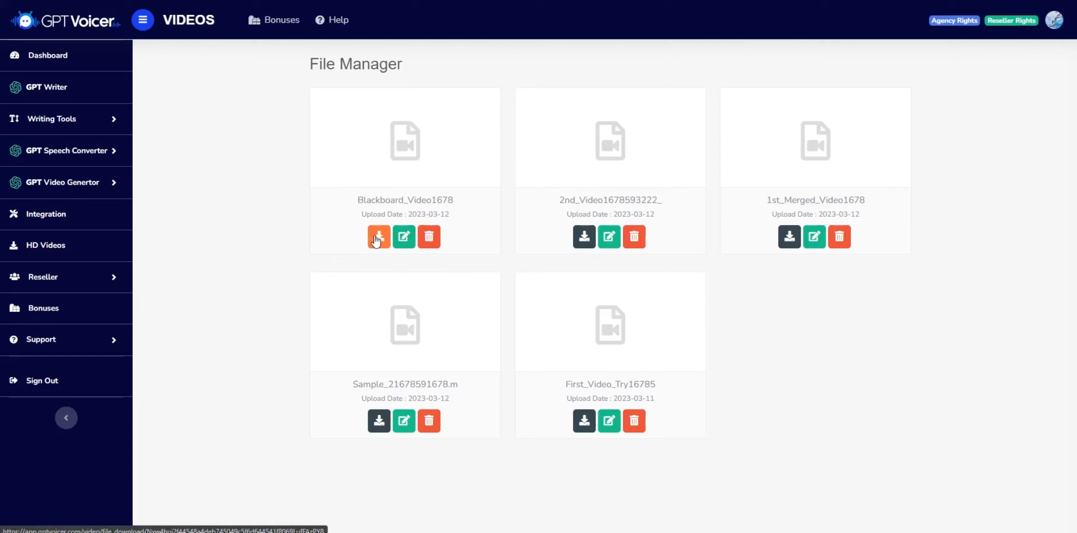
pyautogui.click(403, 239)
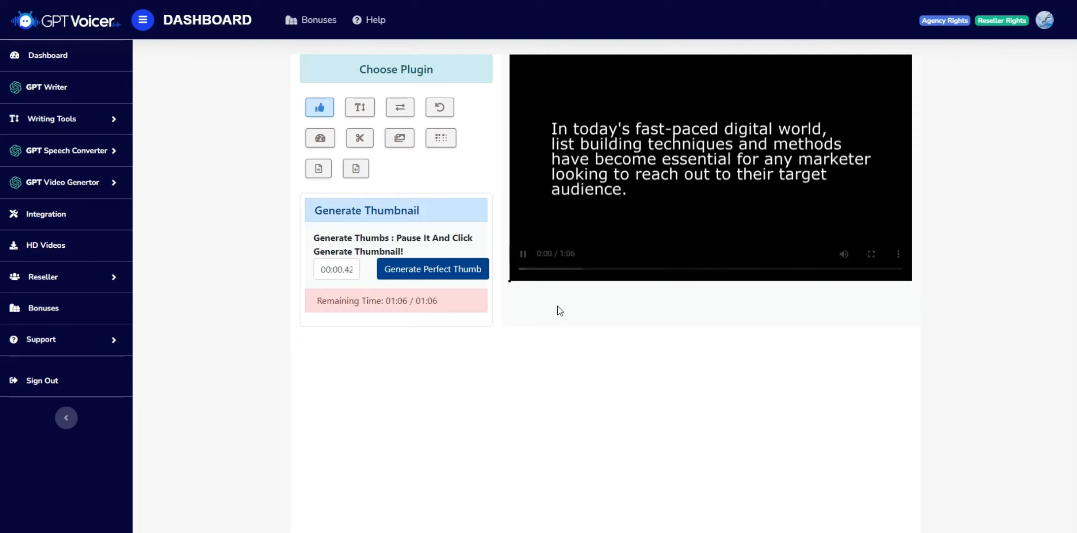
pyautogui.press('XF86AudioRaiseVolume')
pyautogui.press('XF86AudioRaiseVolume')
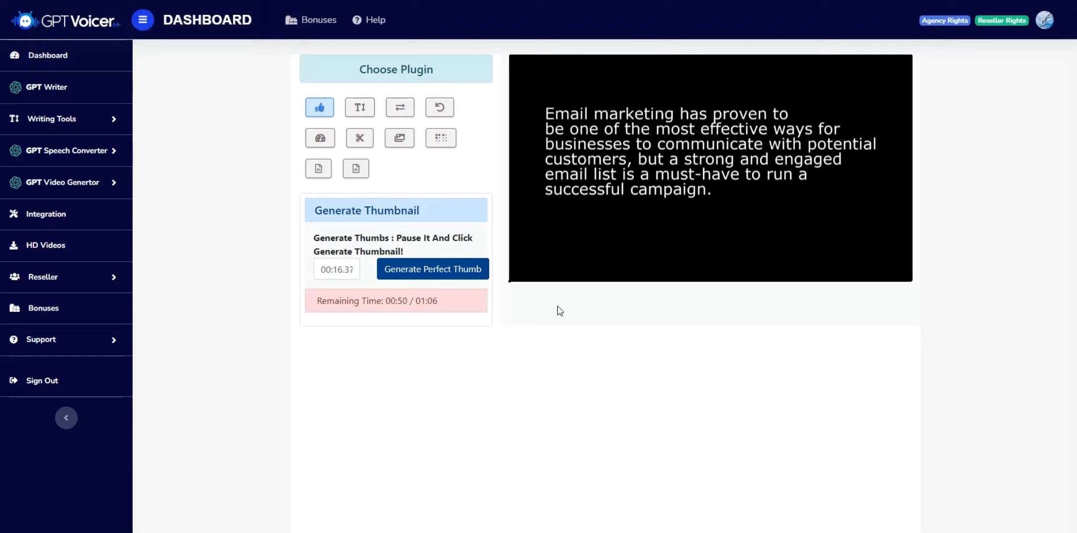
pyautogui.moveTo(584, 255)
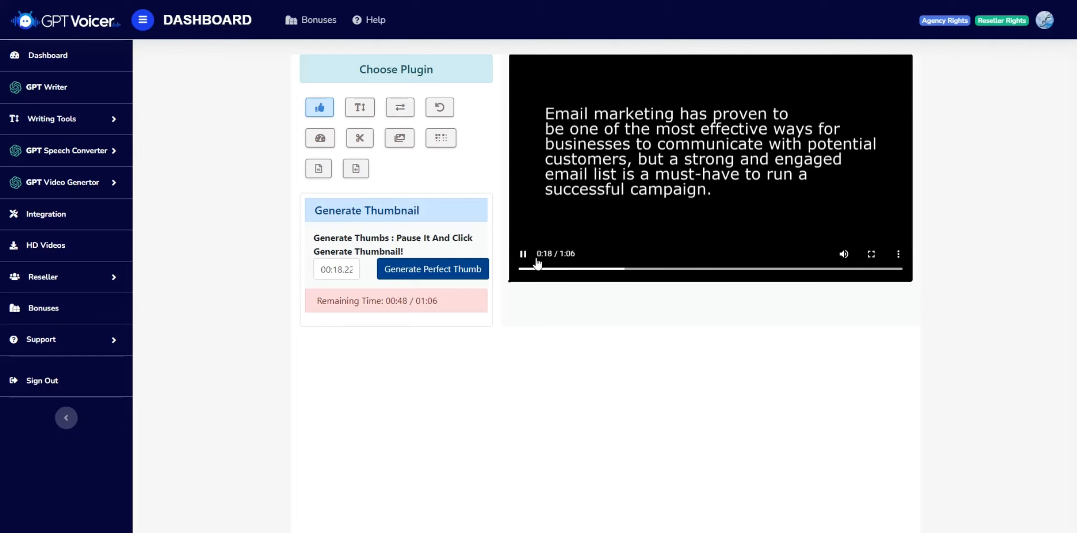
pyautogui.click(523, 254)
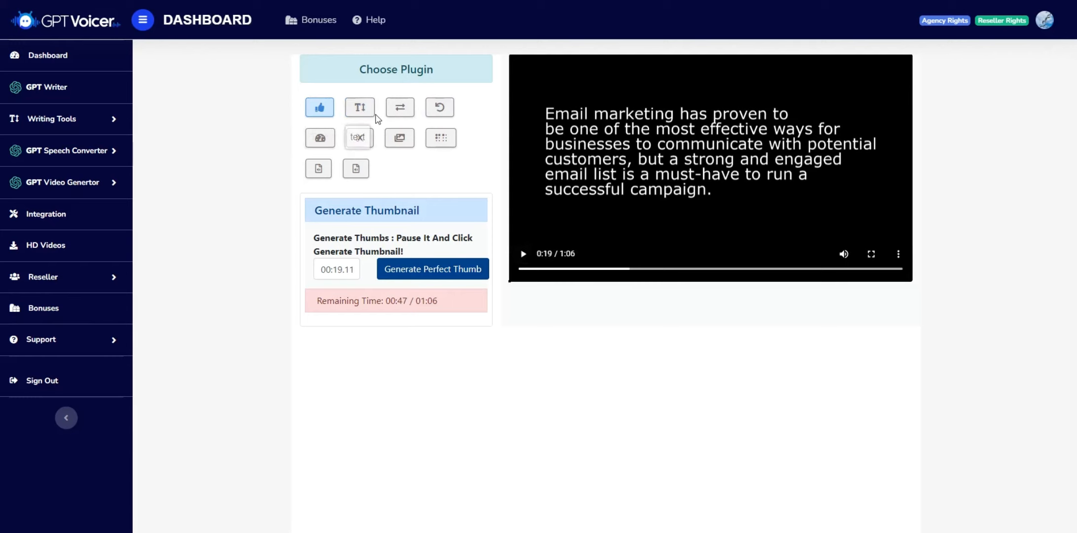
# Step: Enter mcpitta.com/72hour as the video's text watermark and set its opacity to 1
pyautogui.click(361, 111)
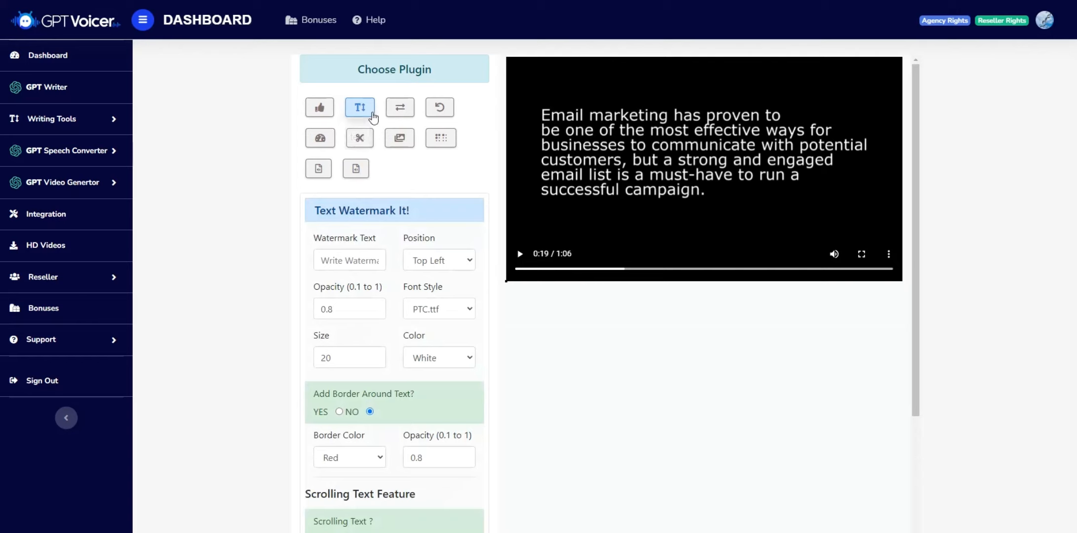
pyautogui.click(331, 256)
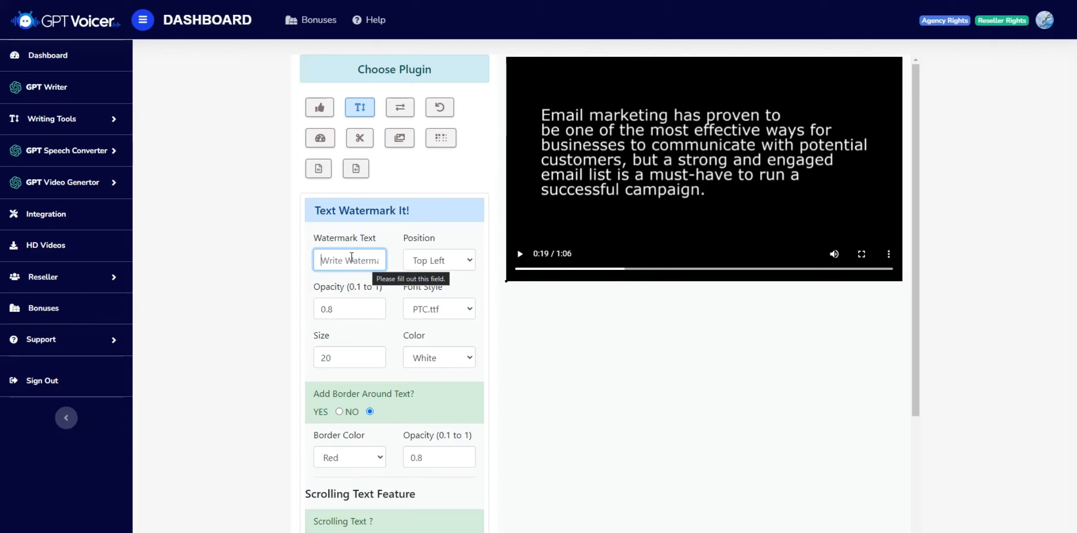
pyautogui.write('mcpitta')
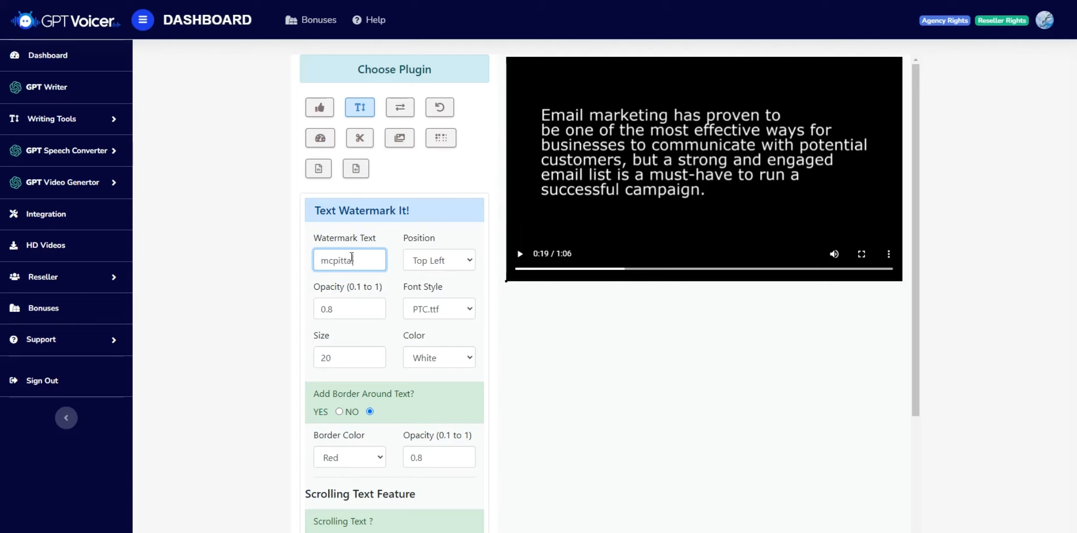
pyautogui.write('.com/72hour')
pyautogui.click(320, 309)
pyautogui.doubleClick(320, 309)
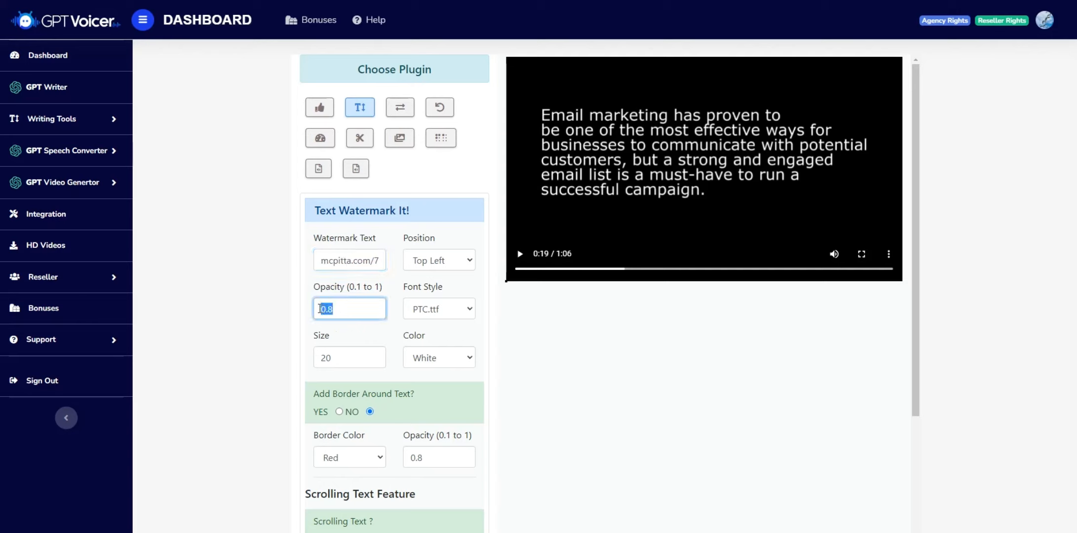
pyautogui.write('1')
# Step: Set the text watermark's position to Center Bottom and its size to 50, and check the available font styles
pyautogui.click(455, 261)
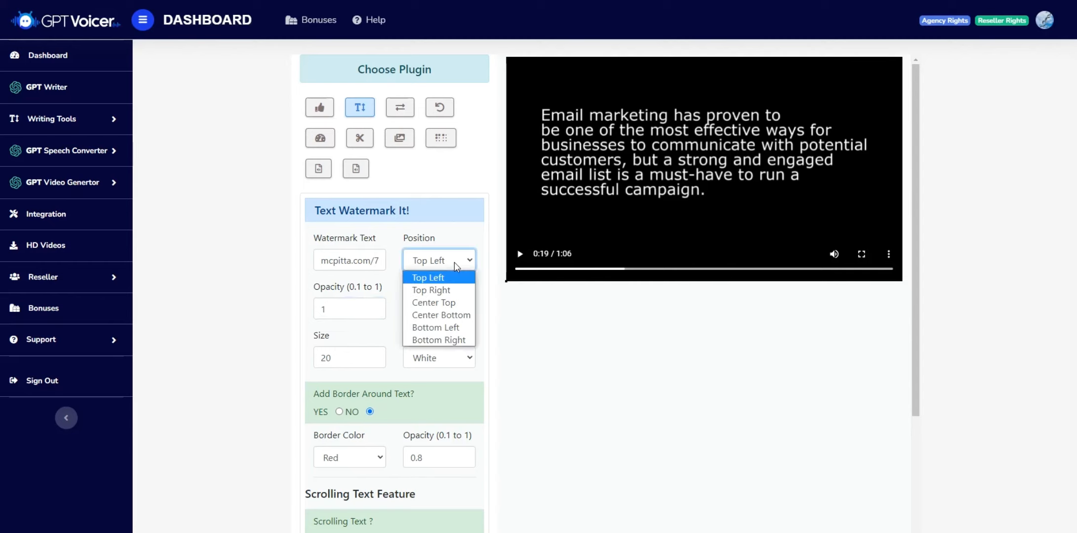
pyautogui.click(442, 316)
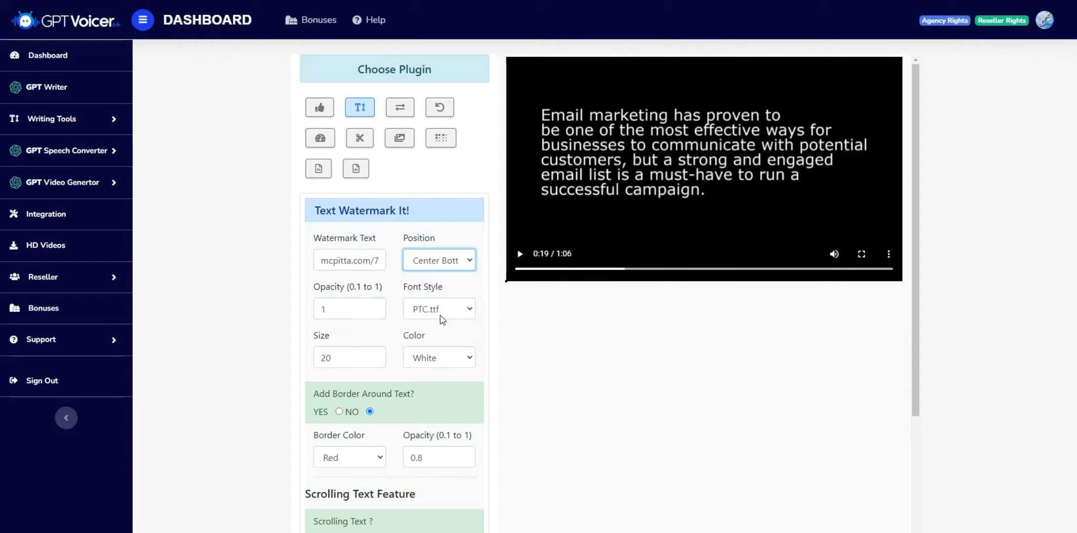
pyautogui.moveTo(344, 355); pyautogui.dragTo(312, 360)
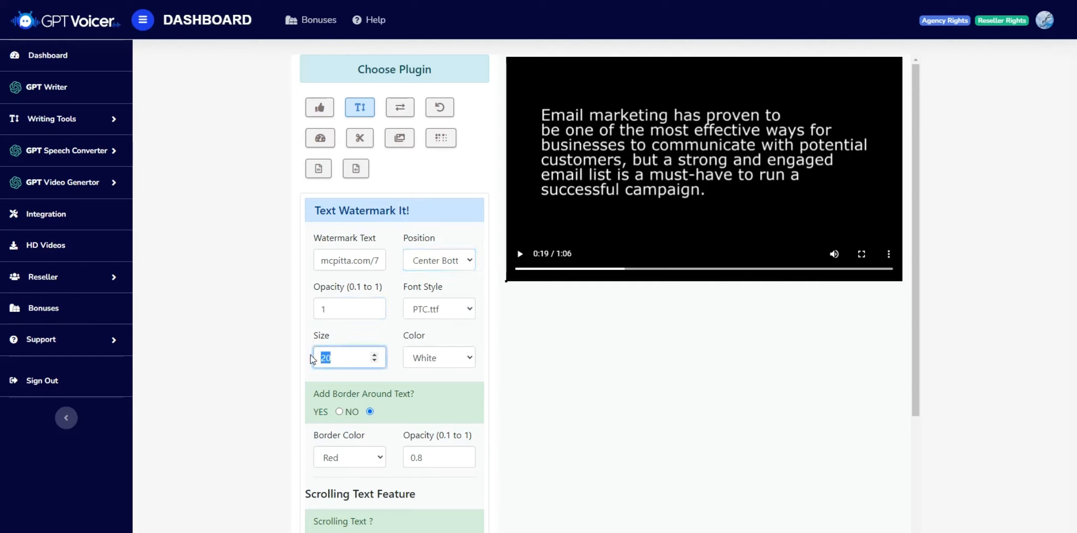
pyautogui.write('50')
pyautogui.click(399, 321)
pyautogui.click(438, 310)
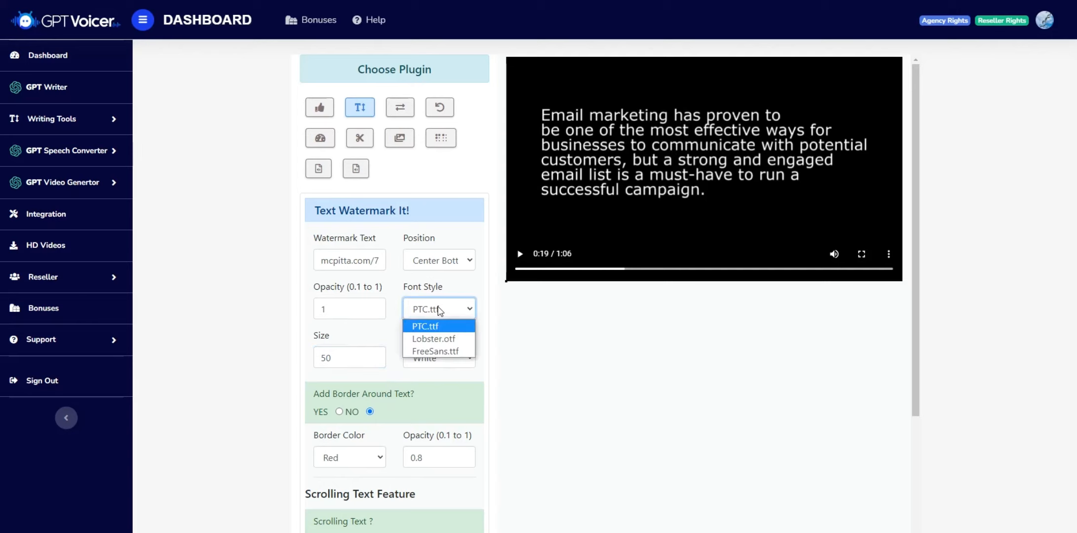
pyautogui.click(438, 310)
pyautogui.click(397, 329)
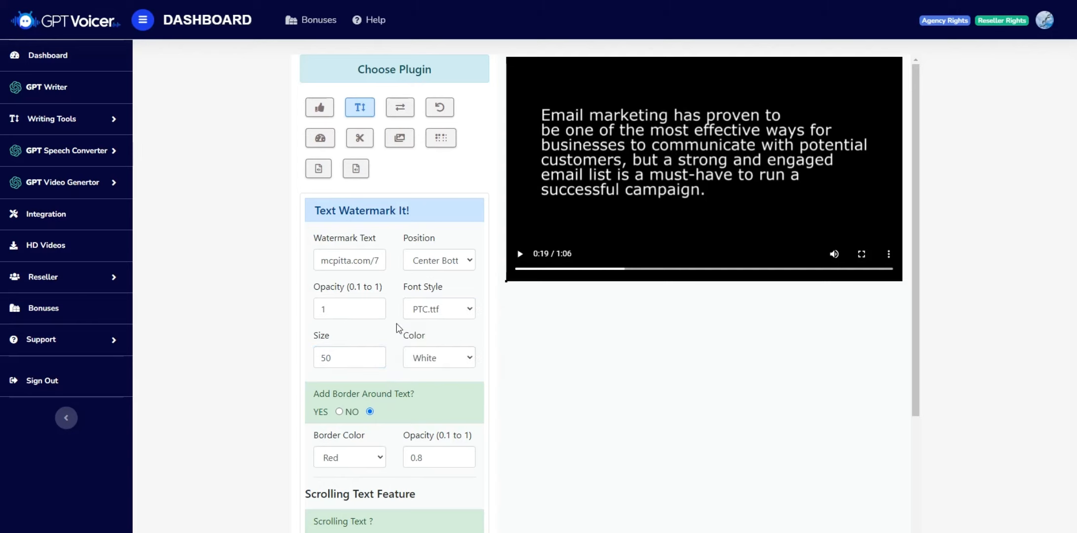
# Step: Review the border and scrolling options of the text watermark and set its padding from the bottom to 30
pyautogui.scroll(-1, 397, 329)
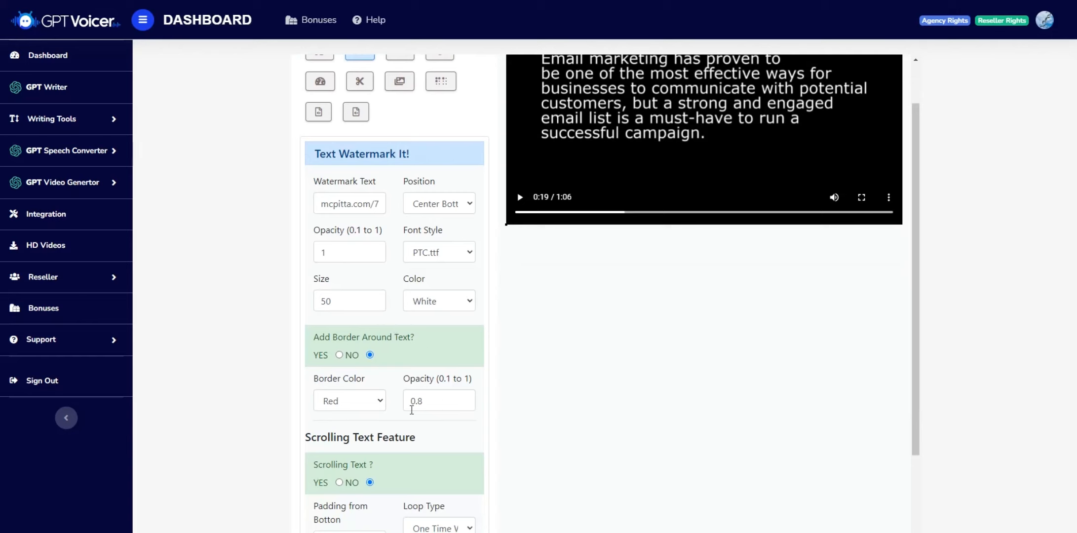
pyautogui.scroll(-2, 411, 410)
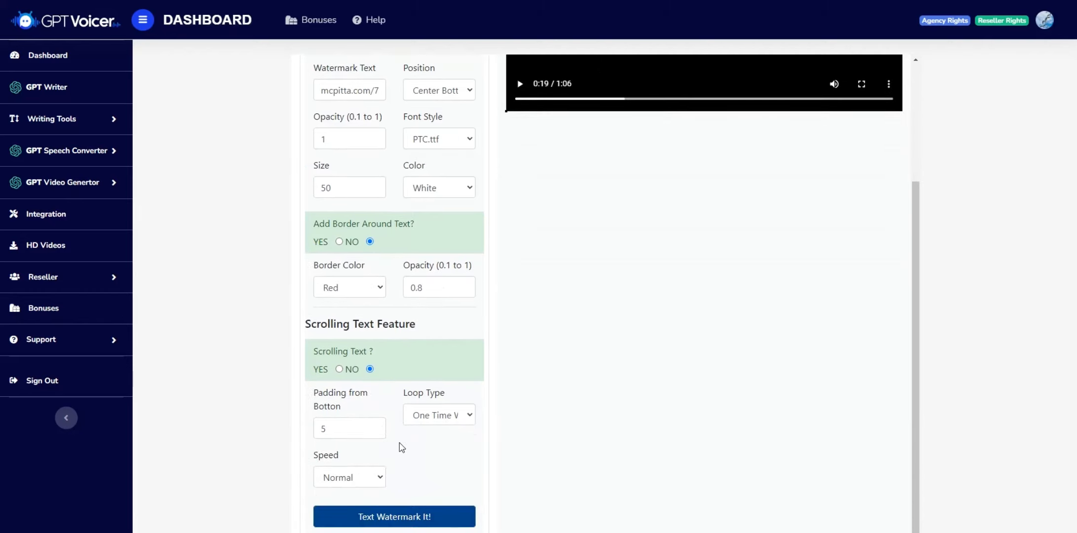
pyautogui.scroll(-1, 400, 447)
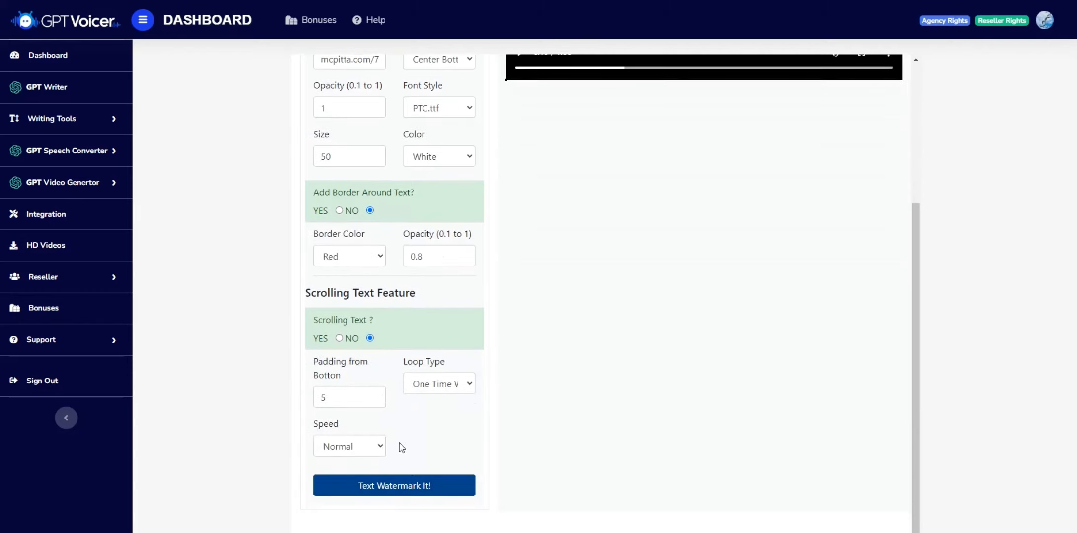
pyautogui.scroll(1, 399, 445)
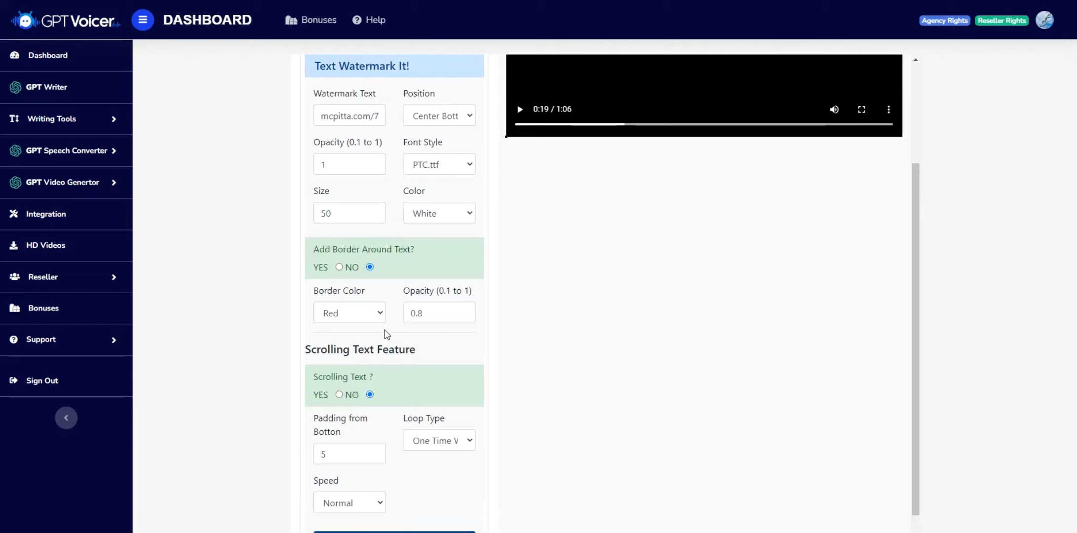
pyautogui.scroll(1, 402, 363)
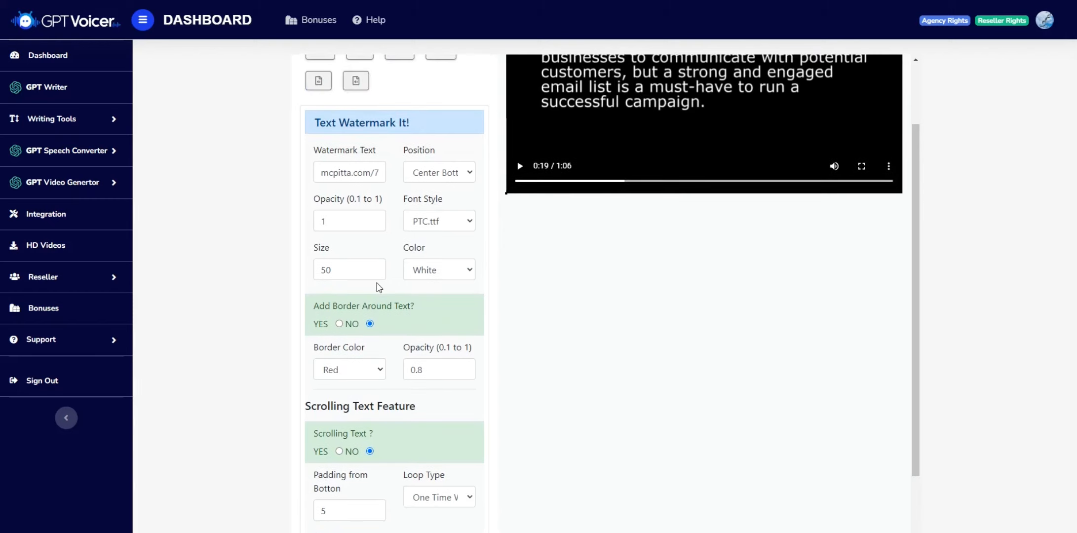
pyautogui.scroll(2, 396, 222)
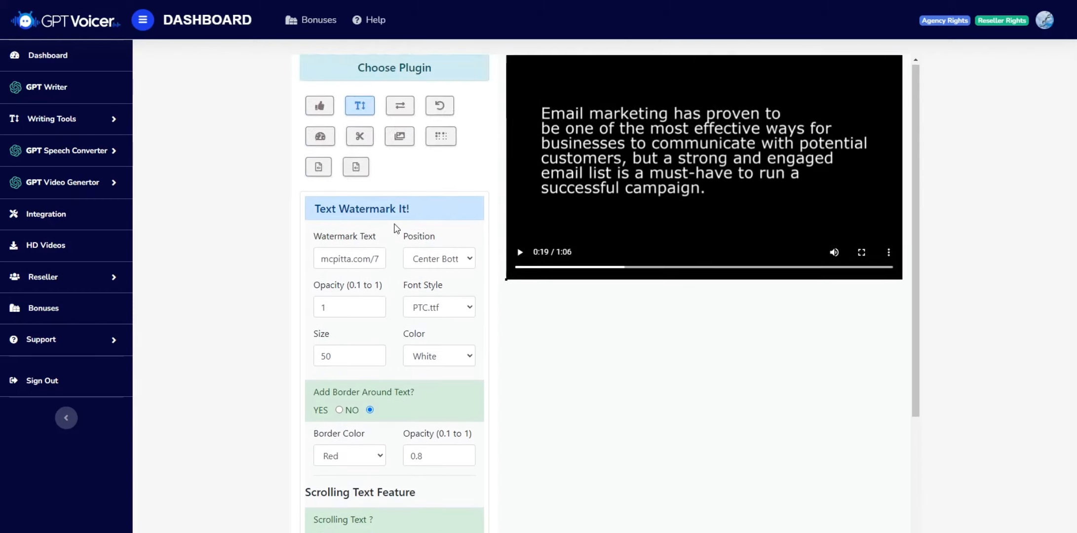
pyautogui.scroll(-1, 396, 228)
pyautogui.scroll(-3, 396, 228)
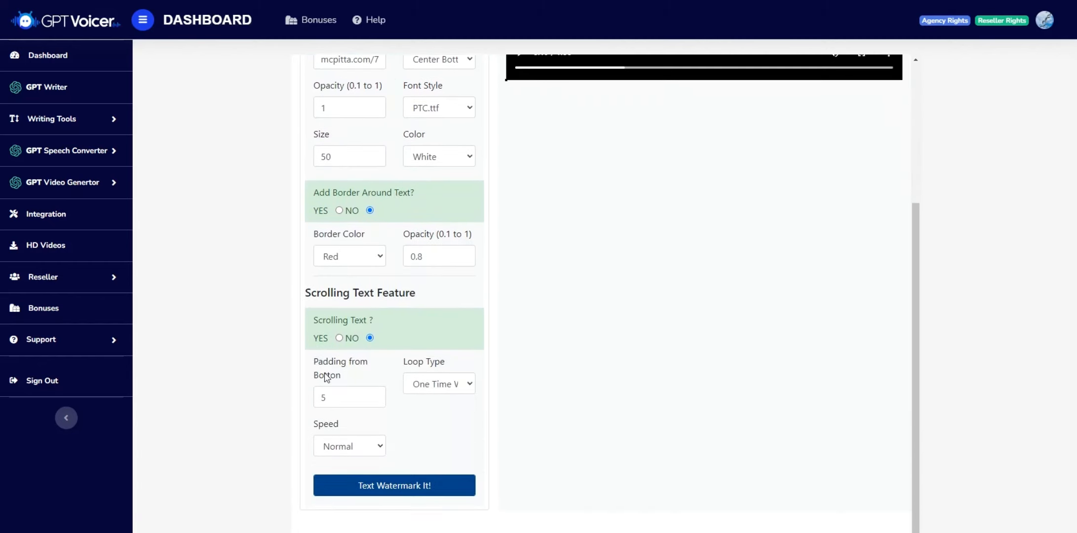
pyautogui.moveTo(336, 400); pyautogui.dragTo(305, 401)
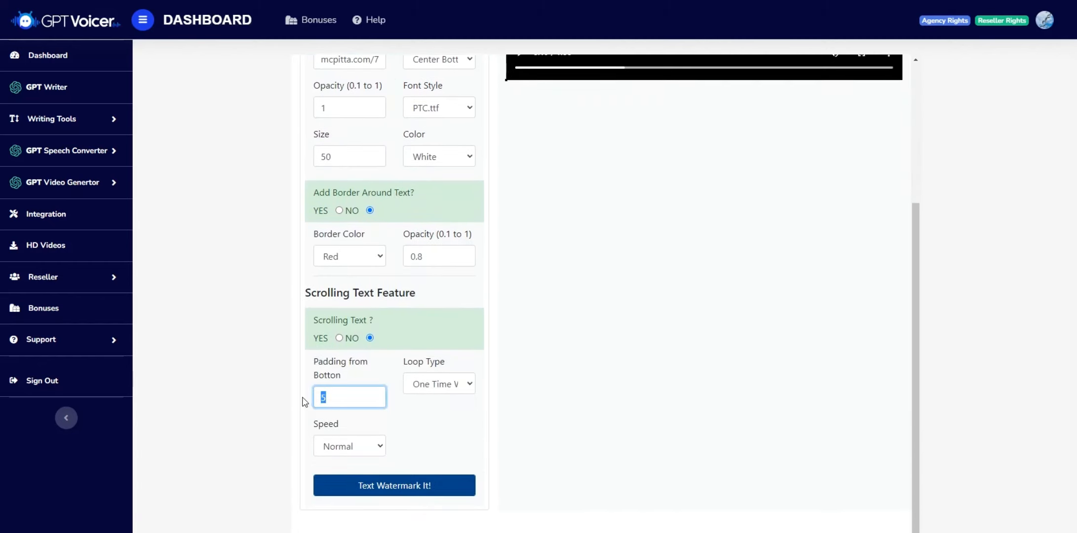
pyautogui.write('30')
pyautogui.click(419, 428)
# Step: Apply the configured text watermark to the video and dismiss the completion message
pyautogui.scroll(4, 395, 428)
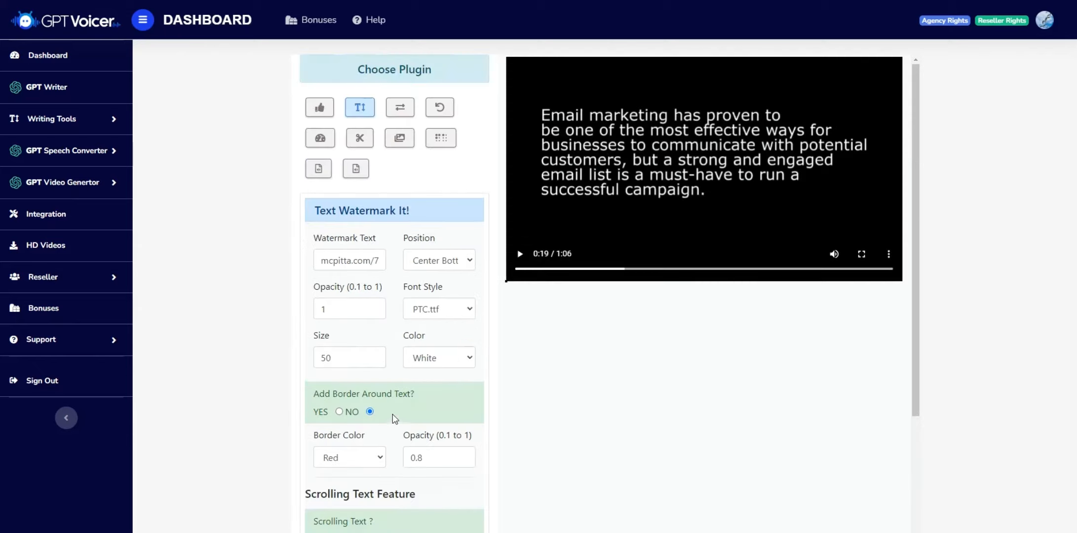
pyautogui.scroll(-4, 395, 418)
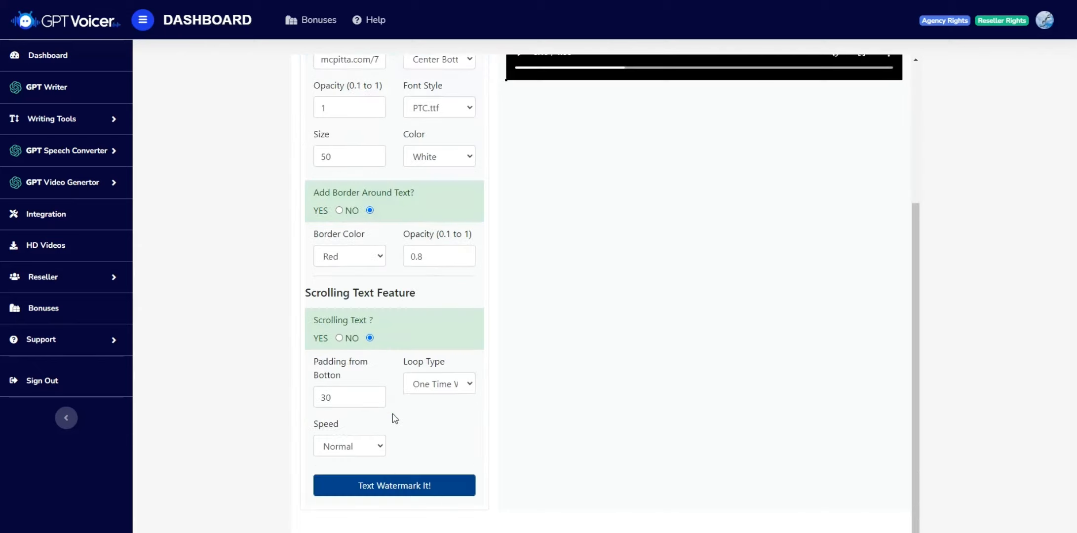
pyautogui.click(389, 487)
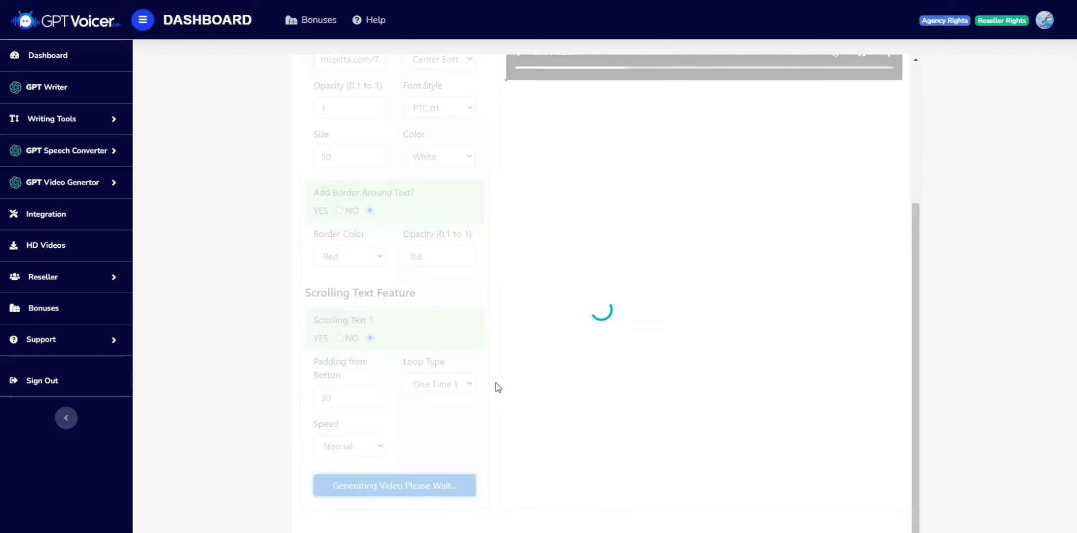
pyautogui.scroll(4, 504, 351)
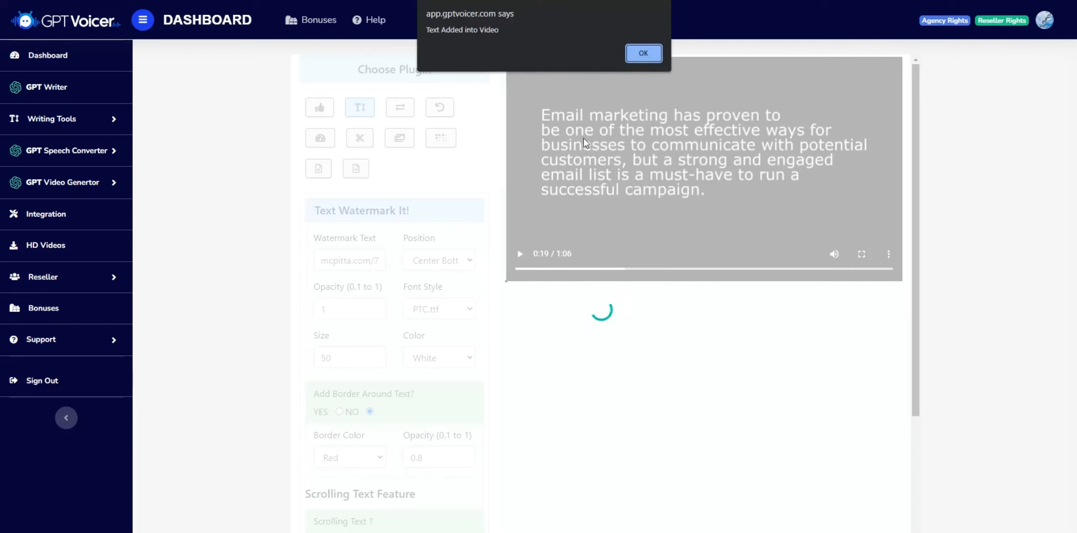
pyautogui.click(640, 54)
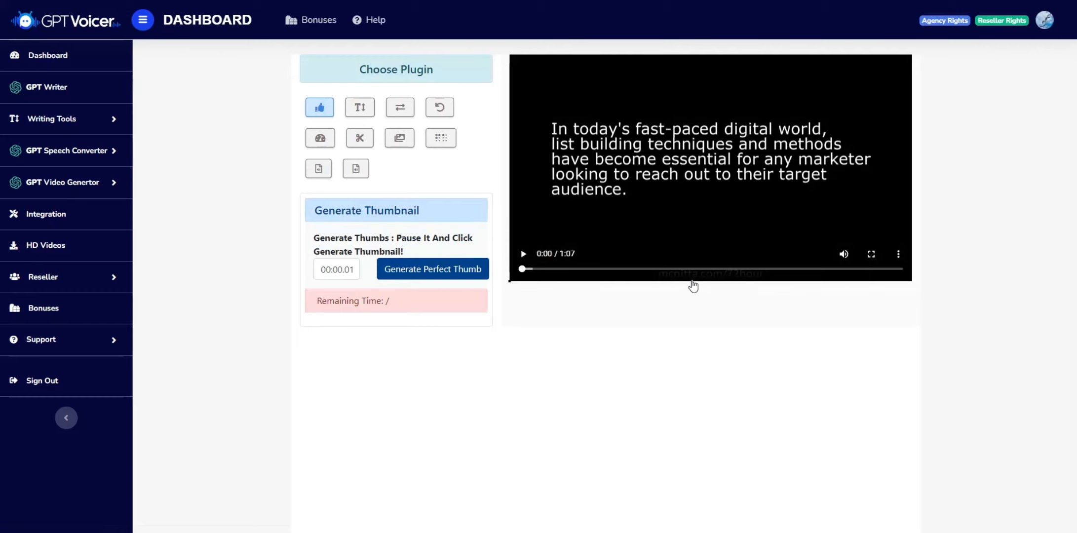
# Step: Play the watermarked video to check the text watermark, pausing at 0:12
pyautogui.click(523, 255)
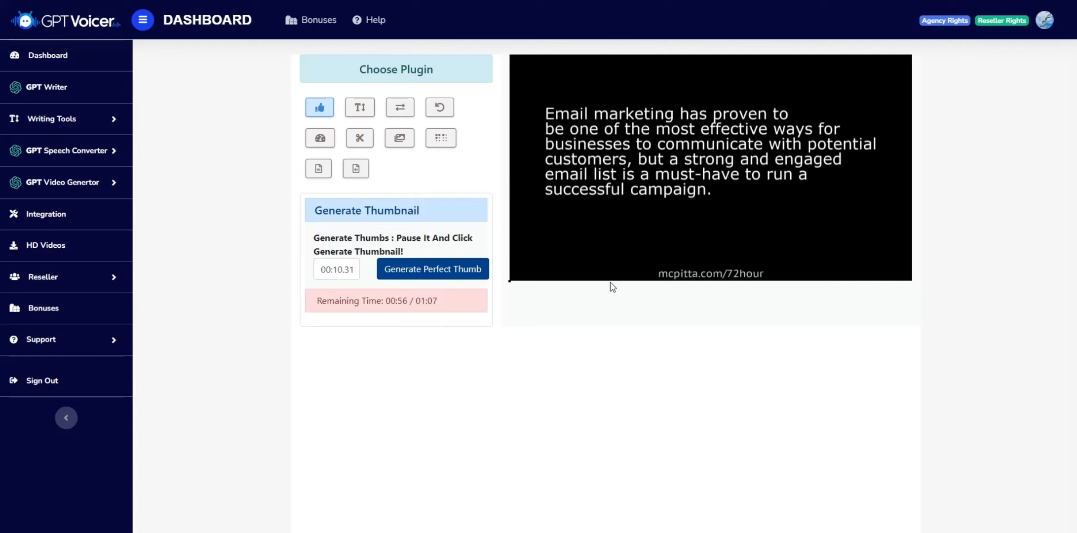
pyautogui.moveTo(544, 279)
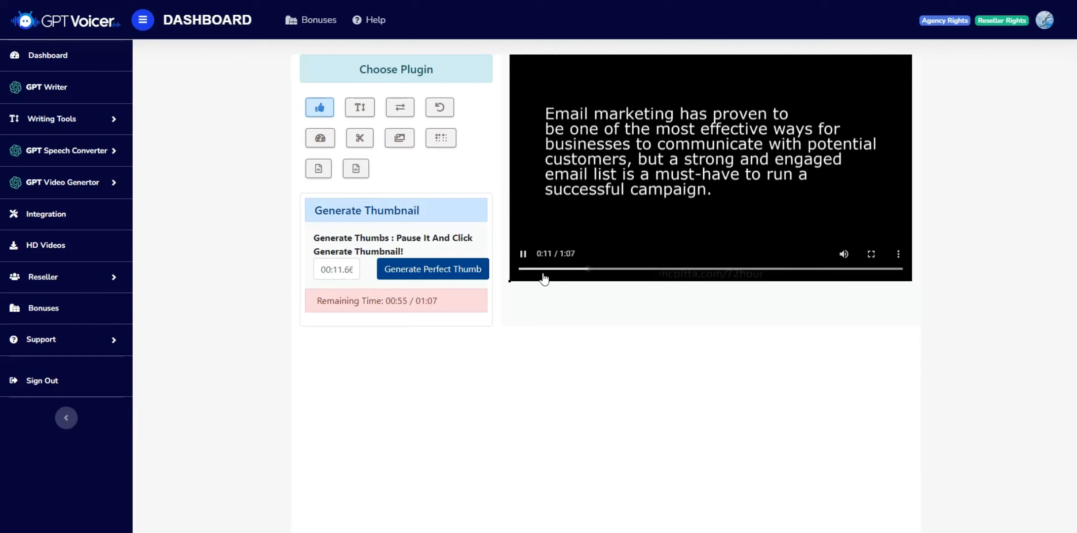
pyautogui.click(523, 254)
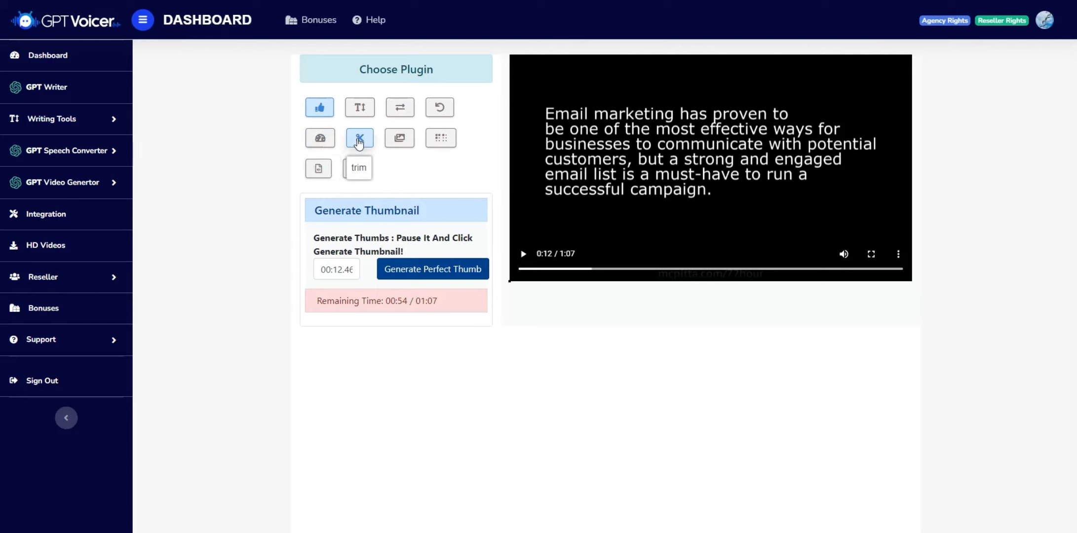
# Step: Open the image watermark tool for the video
pyautogui.click(402, 140)
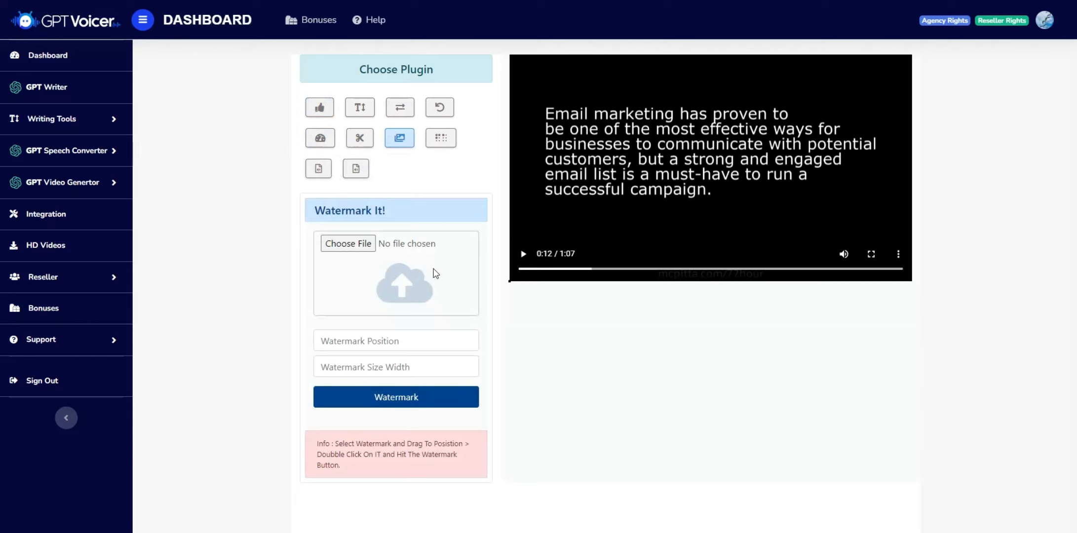